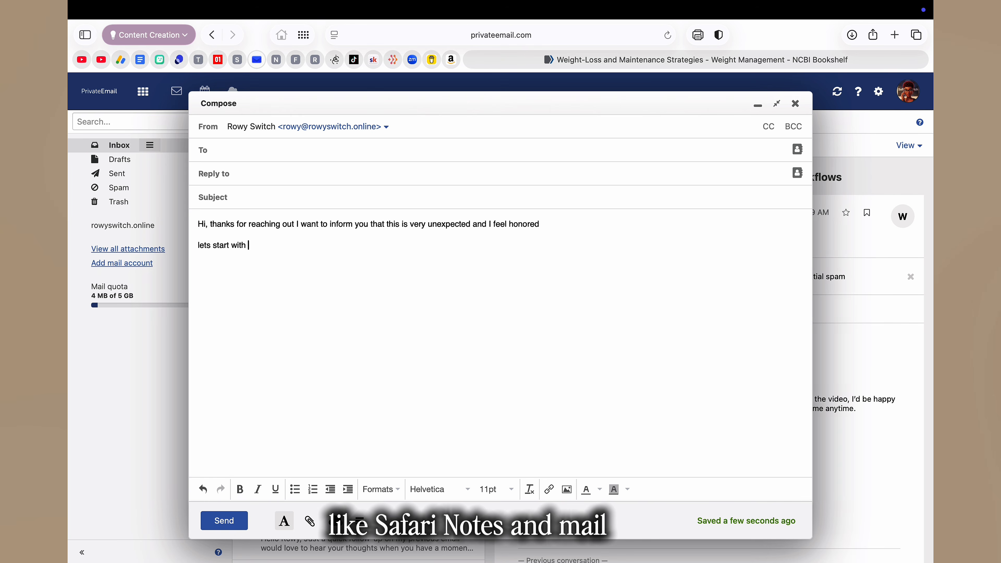
Continue the email body with "the first part of the meeting. here we" and finish the sentence about how to proceed.
{"action": "type", "text": "rt of the meeting. here we "}
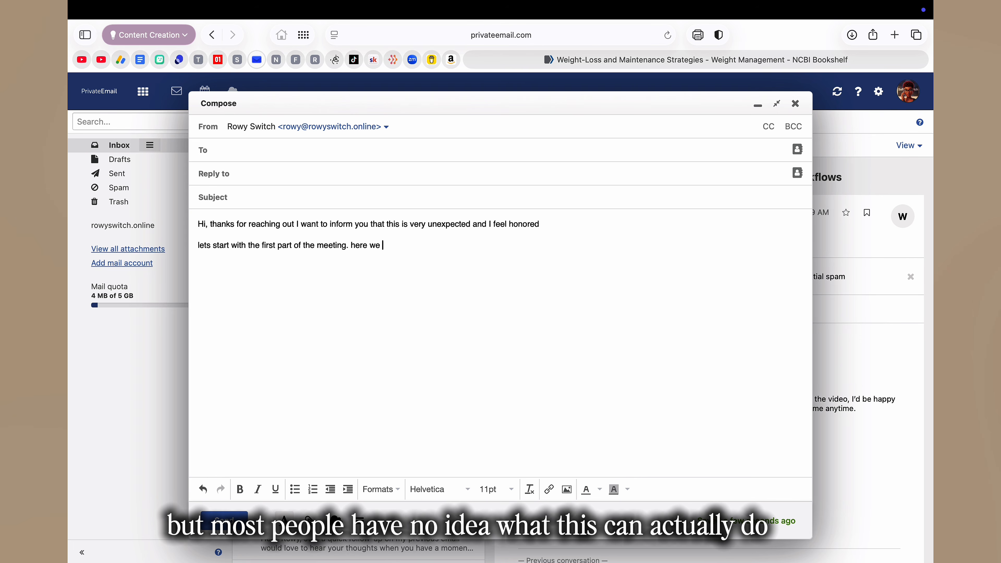
{"action": "type", "text": "can discuss"}
{"action": "key", "text": "BackSpace"}
{"action": "type", "text": "ill proceed"}
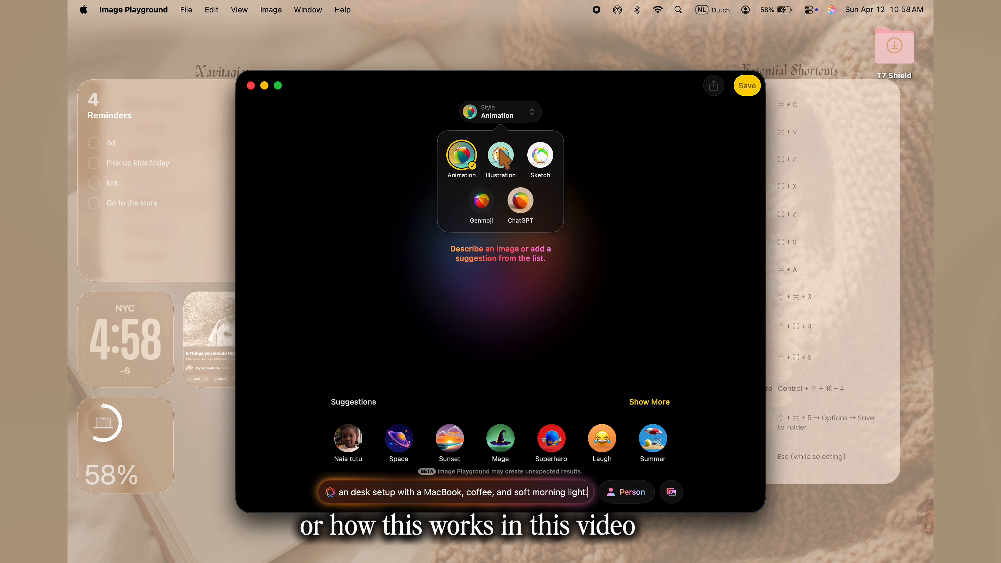
{"action": "left_click", "coordinate": [592, 214]}
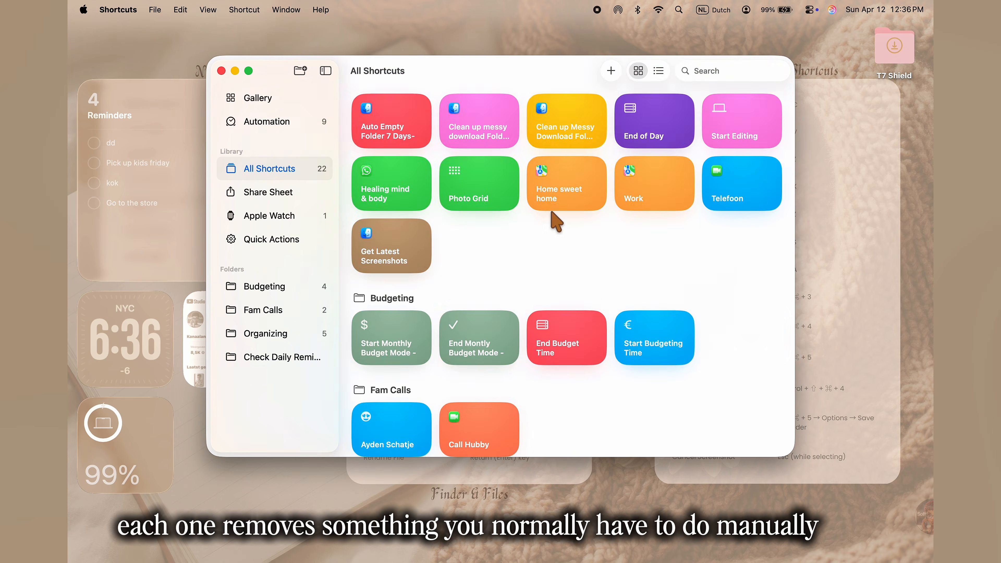
Open and run the Meeting recording & Summarize shortcut in Shortcuts, entering a meeting name about new MacBook features.
{"action": "scroll", "coordinate": [552, 214], "scroll_direction": "down", "scroll_amount": 5}
{"action": "double_click", "coordinate": [715, 321]}
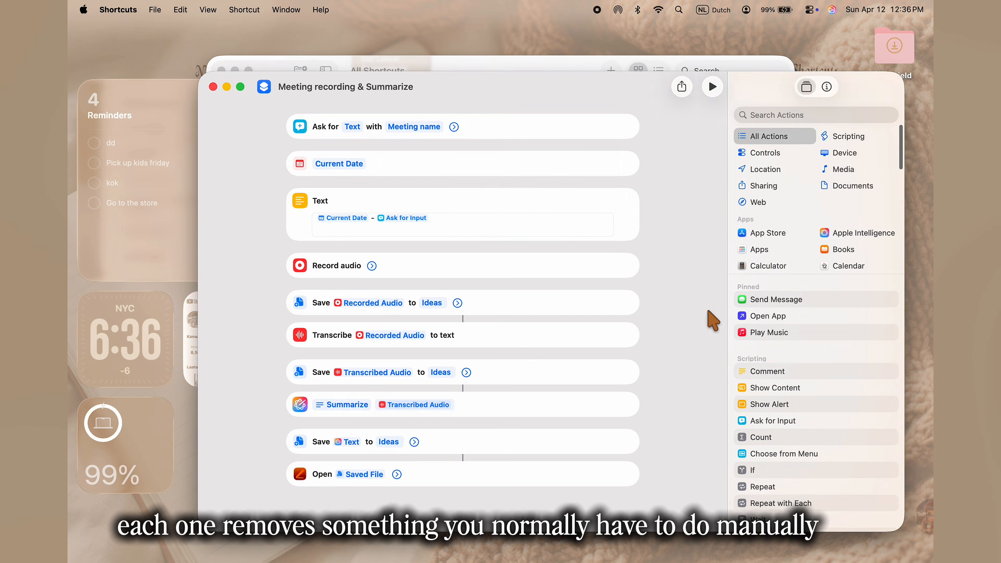
{"action": "left_click", "coordinate": [712, 87]}
{"action": "type", "text": "mab"}
{"action": "type", "text": "book new featur"}
{"action": "left_click", "coordinate": [549, 200]}
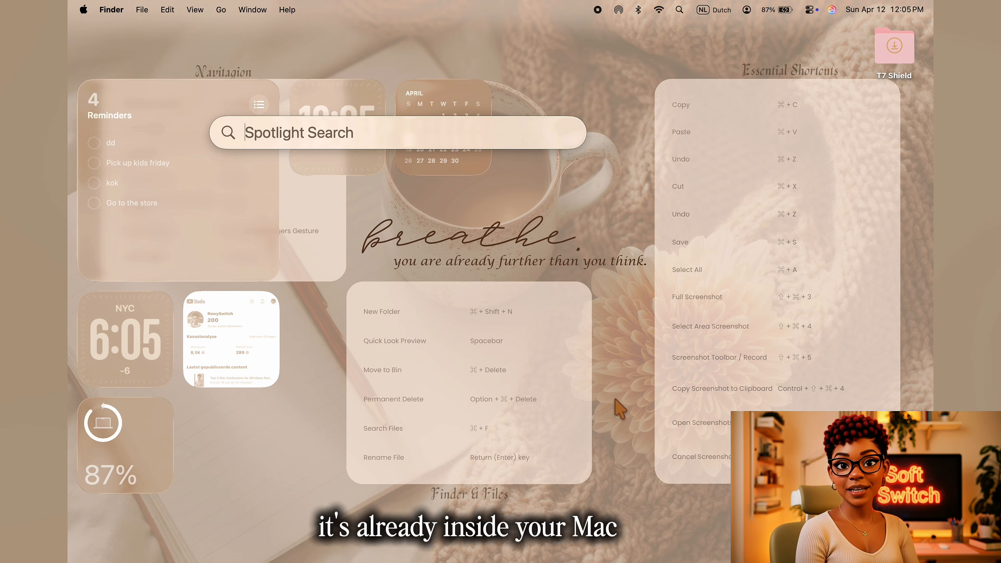
Open Mail, enlarge its window and summarize the Apple message about the iCloud sign-in.
{"action": "type", "text": "mail.app"}
{"action": "key", "text": "Return"}
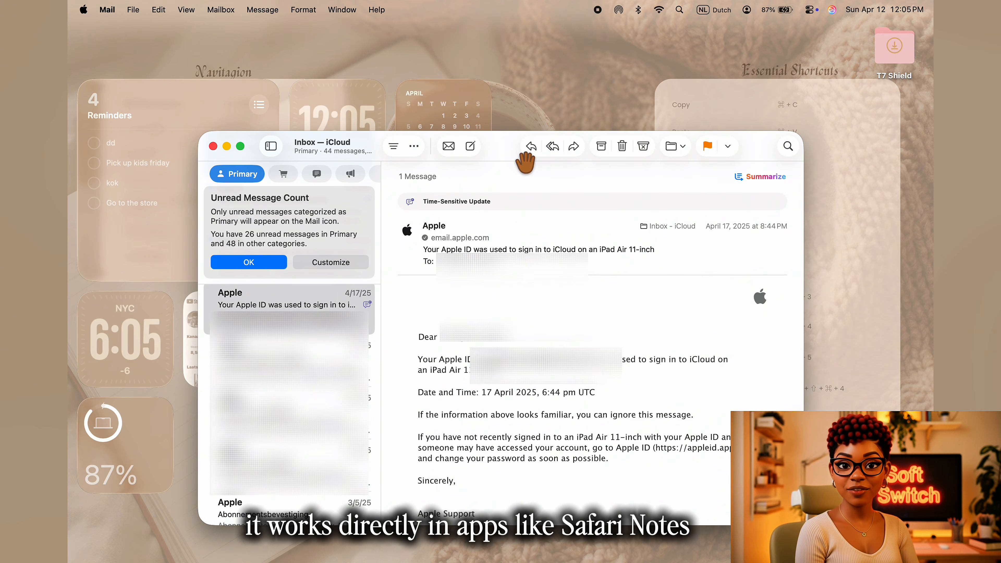
{"action": "left_click", "coordinate": [241, 146]}
{"action": "left_click", "coordinate": [889, 67]}
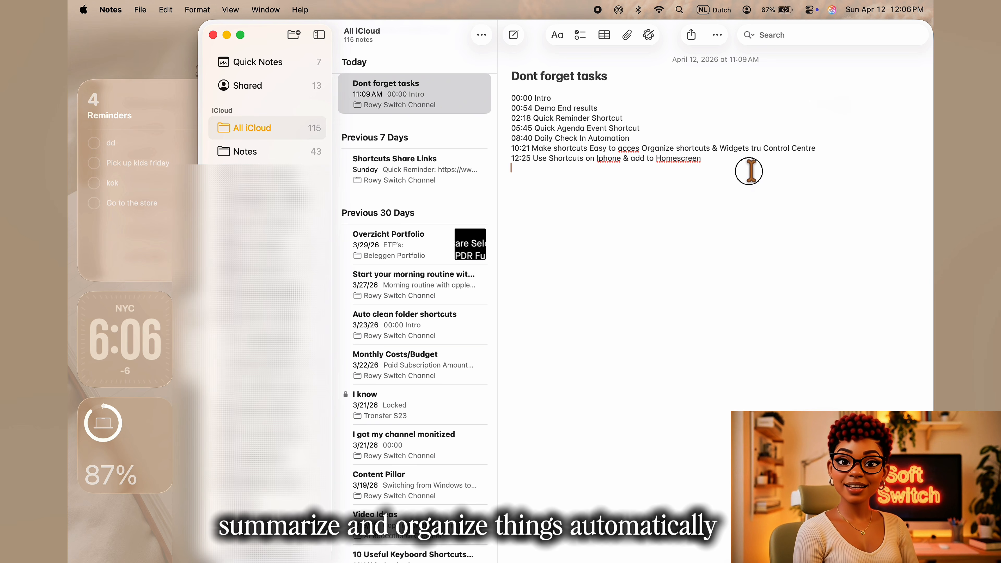
In Notes, generate a Writing Tools summary of the whole "Dont forget tasks" note and paste it below the text.
{"action": "left_click_drag", "start_coordinate": [748, 174], "coordinate": [496, 70]}
{"action": "left_click", "coordinate": [650, 36]}
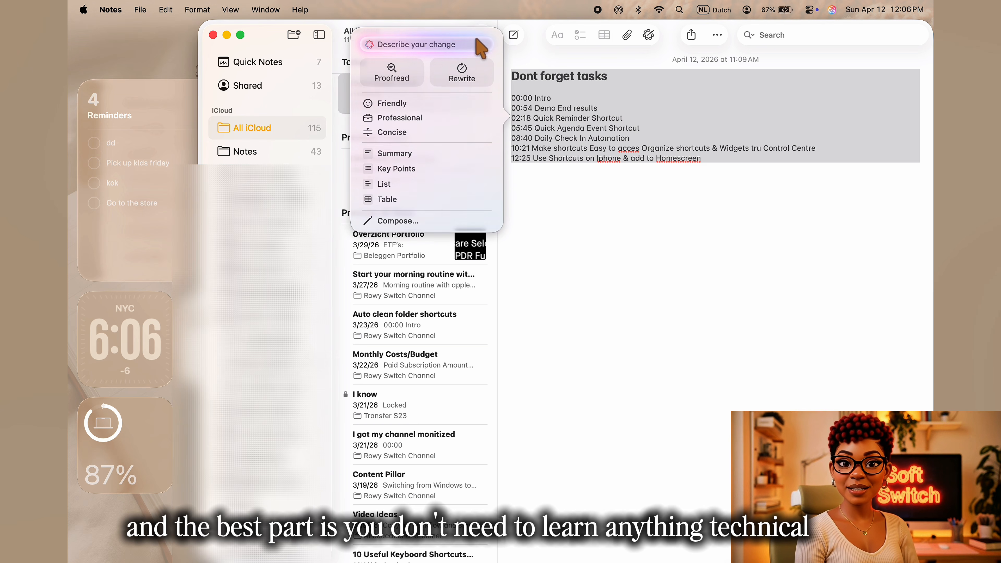
{"action": "left_click", "coordinate": [431, 158]}
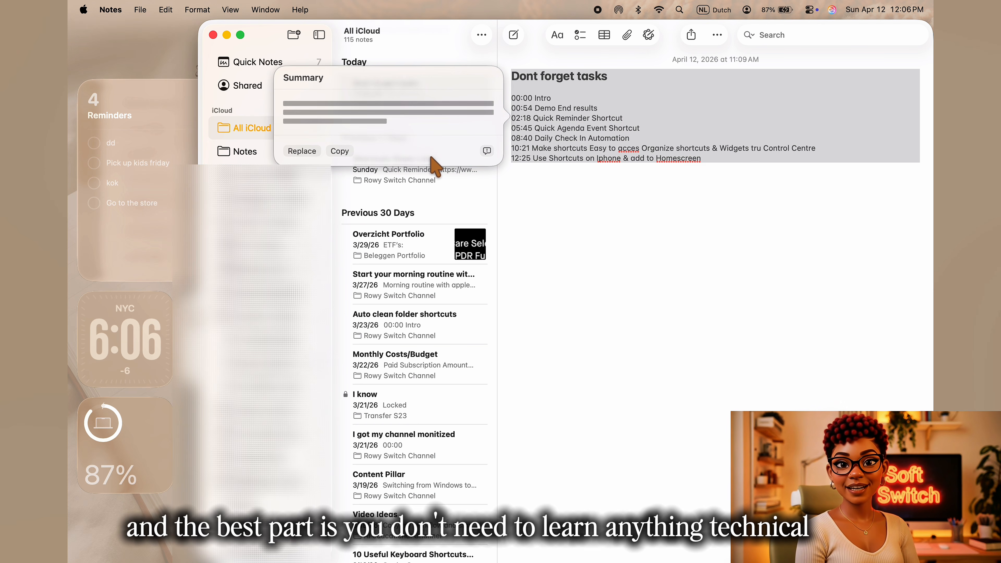
{"action": "left_click", "coordinate": [346, 153]}
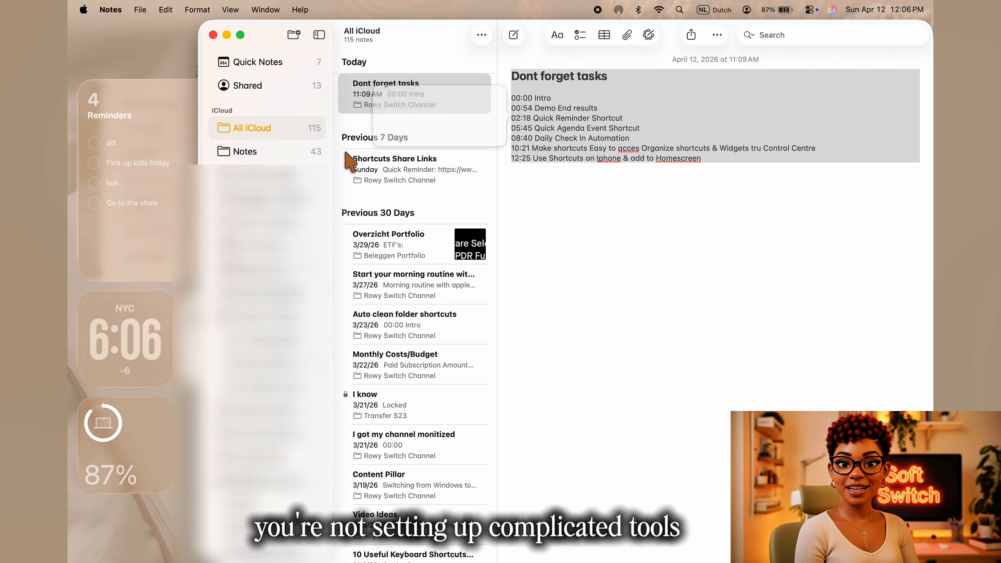
{"action": "left_click", "coordinate": [649, 207]}
{"action": "key", "text": "super+v"}
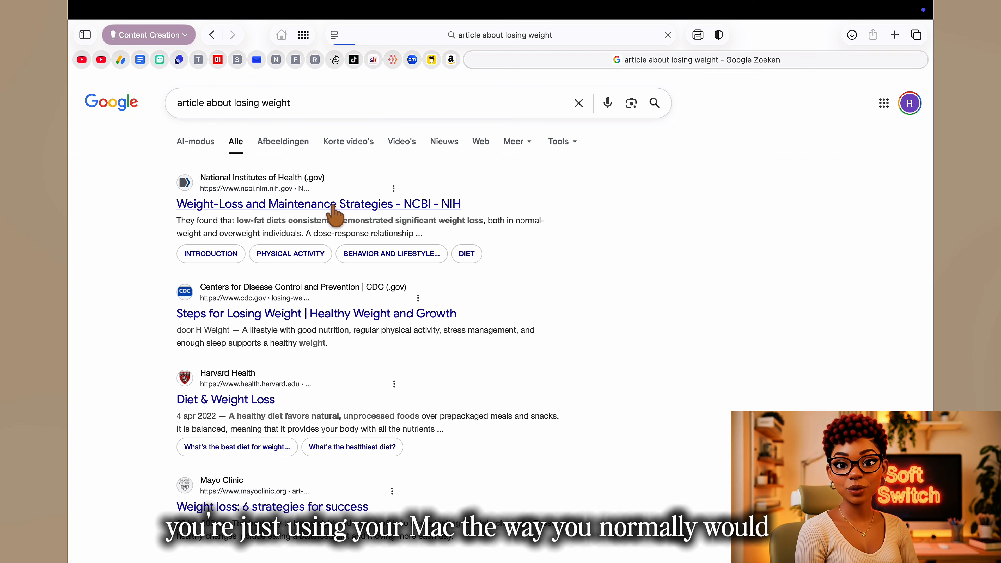
In Safari, open the NCBI article Weight-Loss and Maintenance Strategies and summarize its selected physical activity passage.
{"action": "left_click", "coordinate": [331, 205]}
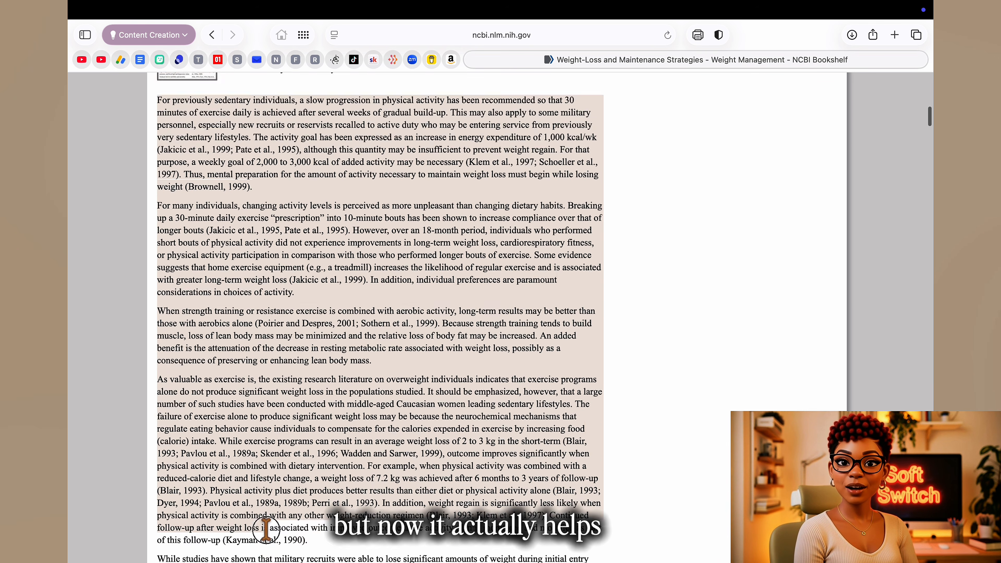
{"action": "right_click", "coordinate": [411, 323]}
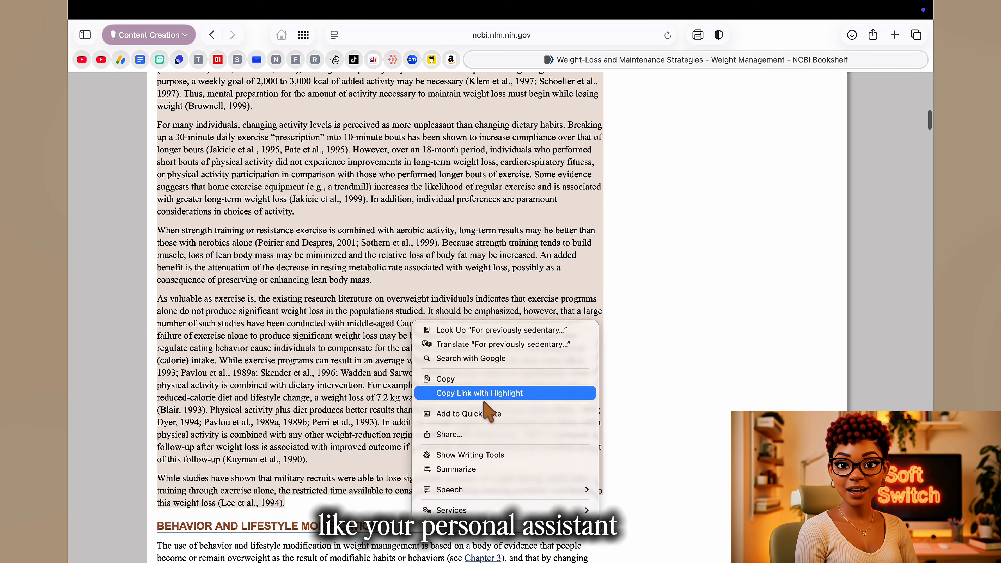
{"action": "left_click", "coordinate": [482, 464]}
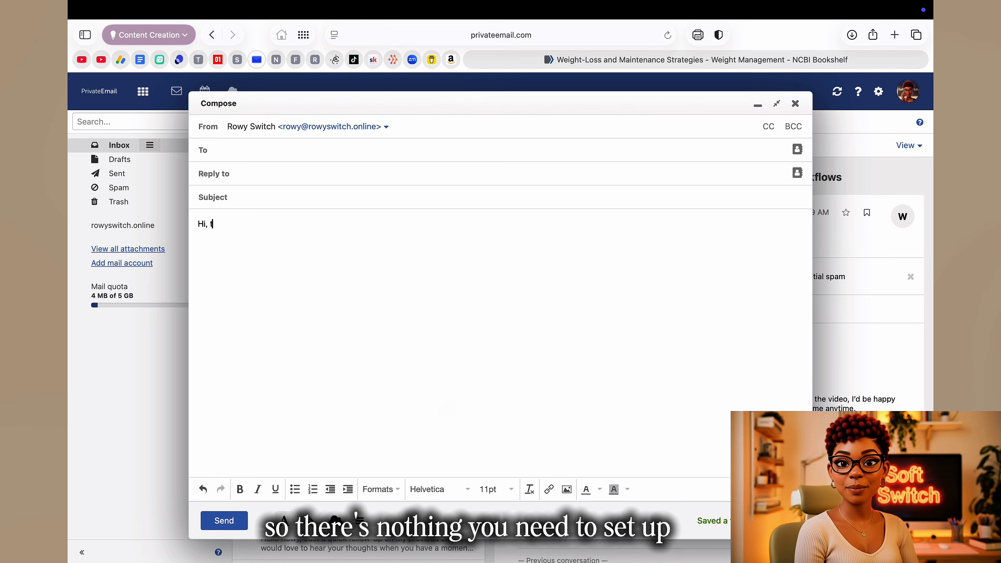
Begin the new webmail message with "Hi, thanks for reaching out I want to inform".
{"action": "type", "text": "thanks for reaching out"}
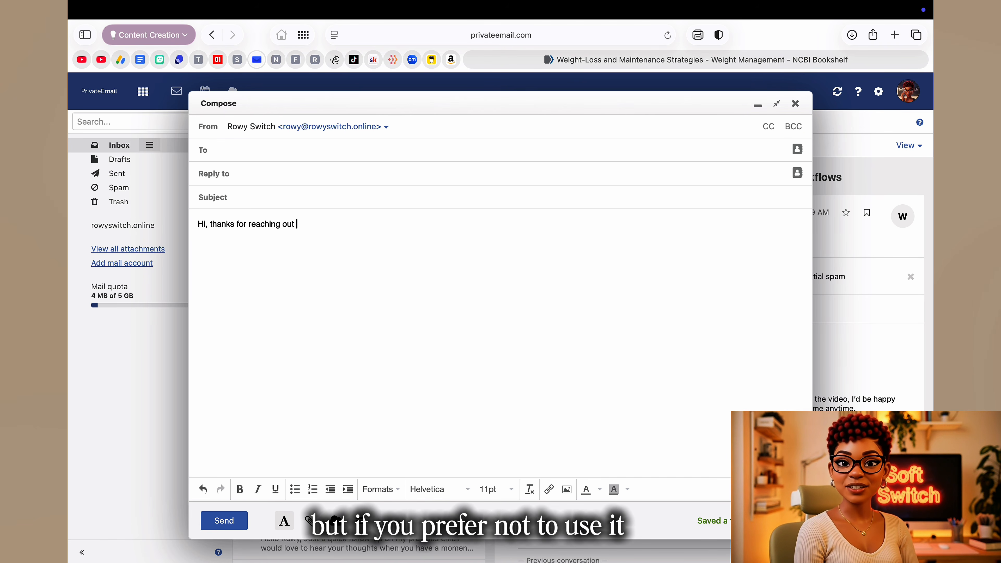
{"action": "type", "text": " I want to infor"}
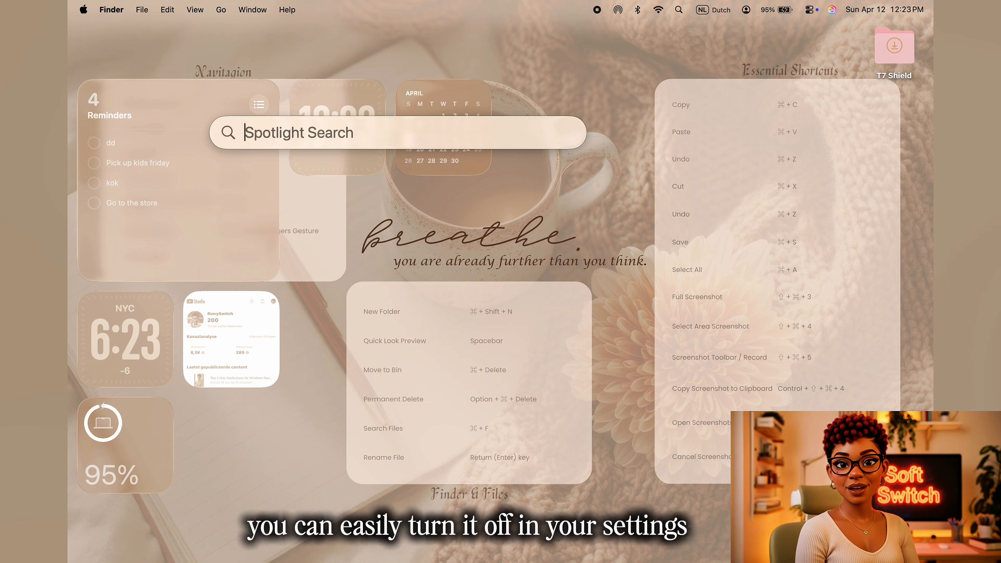
Open System Settings and show the Apple Intelligence & Siri settings.
{"action": "type", "text": "sw"}
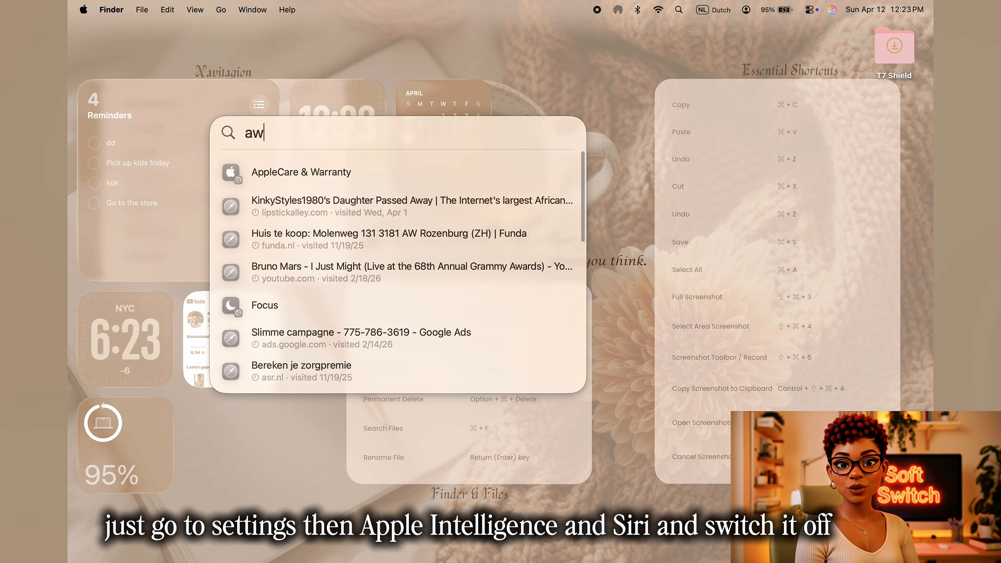
{"action": "key", "text": "BackSpace"}
{"action": "type", "text": "et"}
{"action": "key", "text": "Return"}
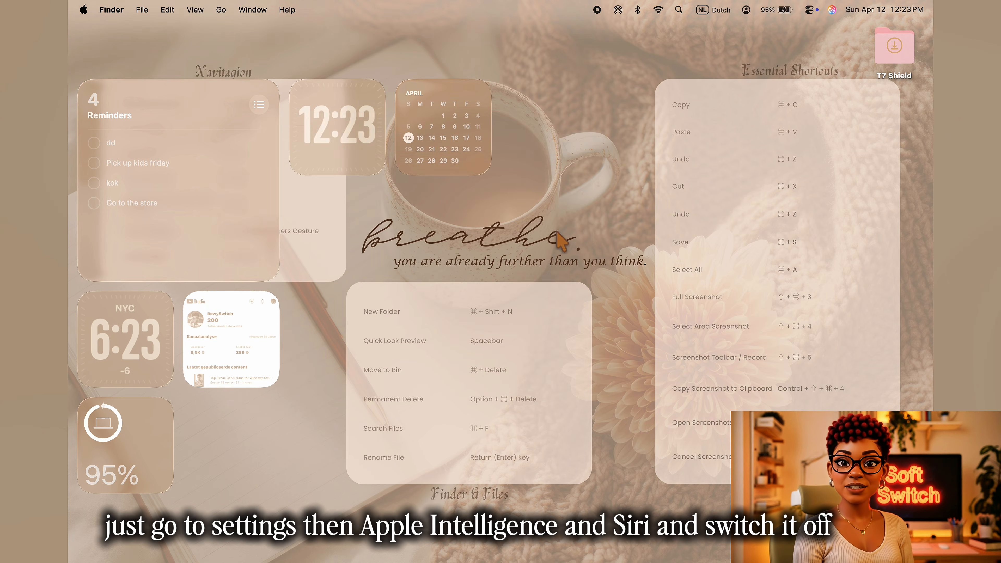
{"action": "left_click", "coordinate": [381, 323]}
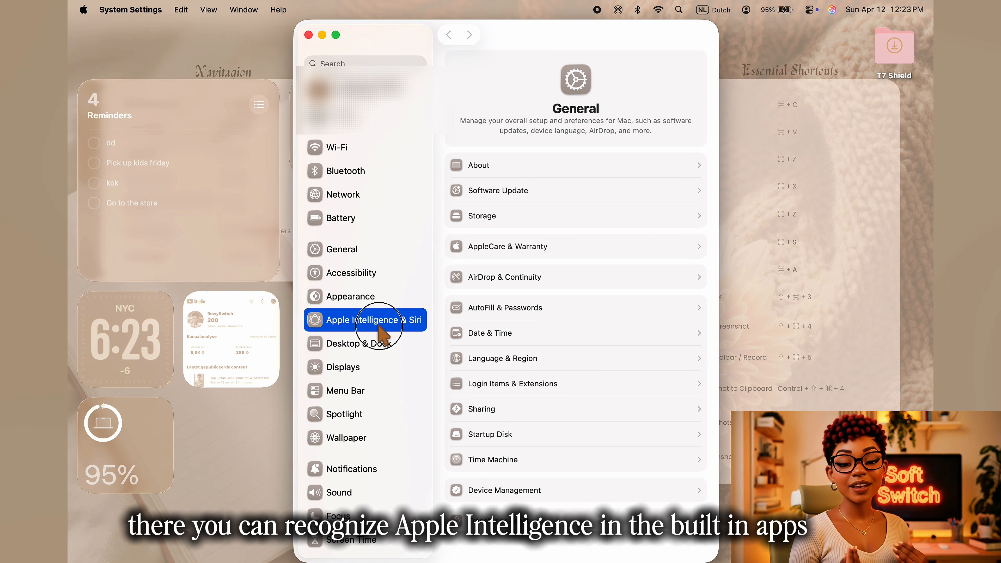
{"action": "scroll", "coordinate": [369, 161], "scroll_direction": "down", "scroll_amount": 2}
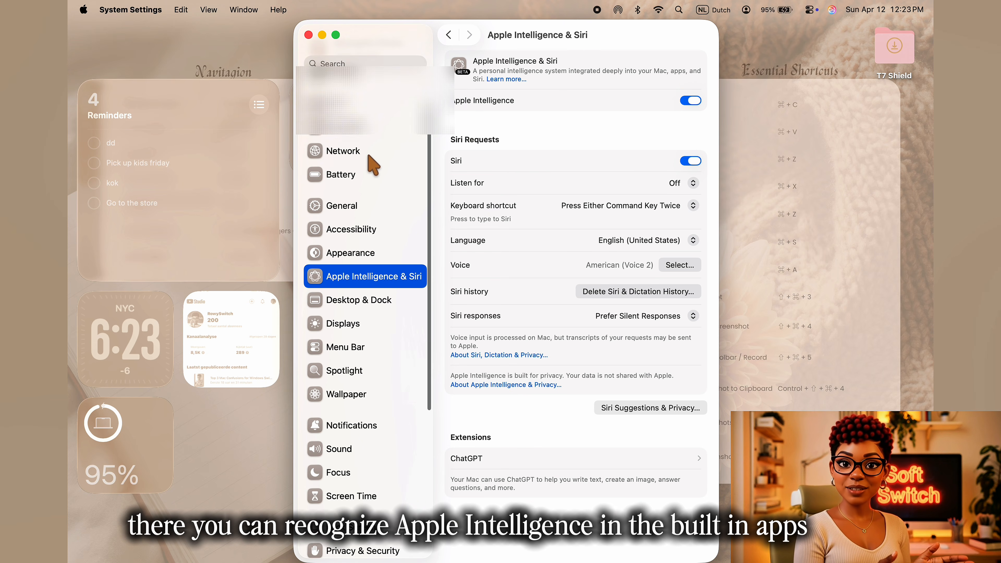
{"action": "scroll", "coordinate": [372, 164], "scroll_direction": "down", "scroll_amount": 2}
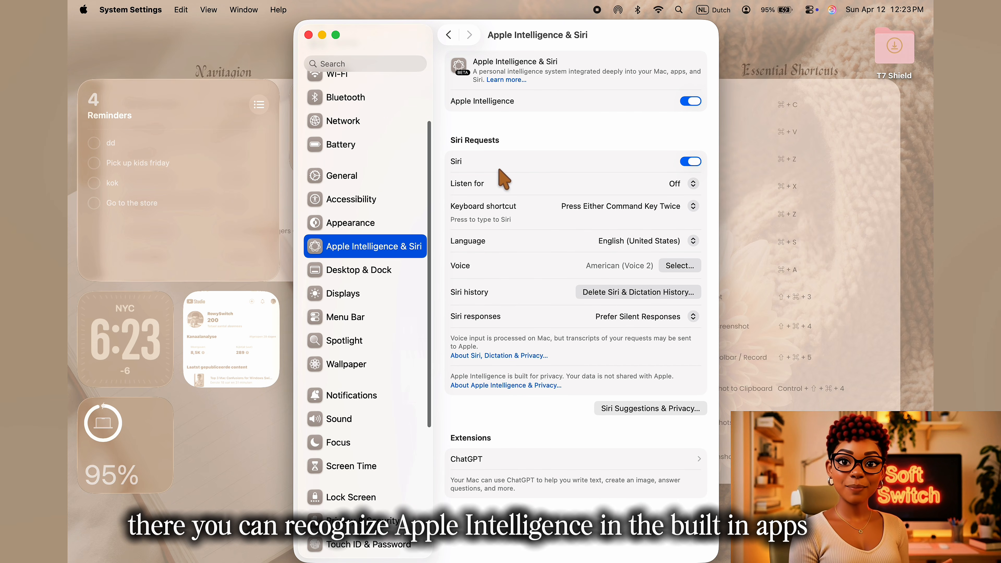
Try turning off Apple Intelligence and Siri, cancelling each at its confirmation.
{"action": "left_click", "coordinate": [692, 102]}
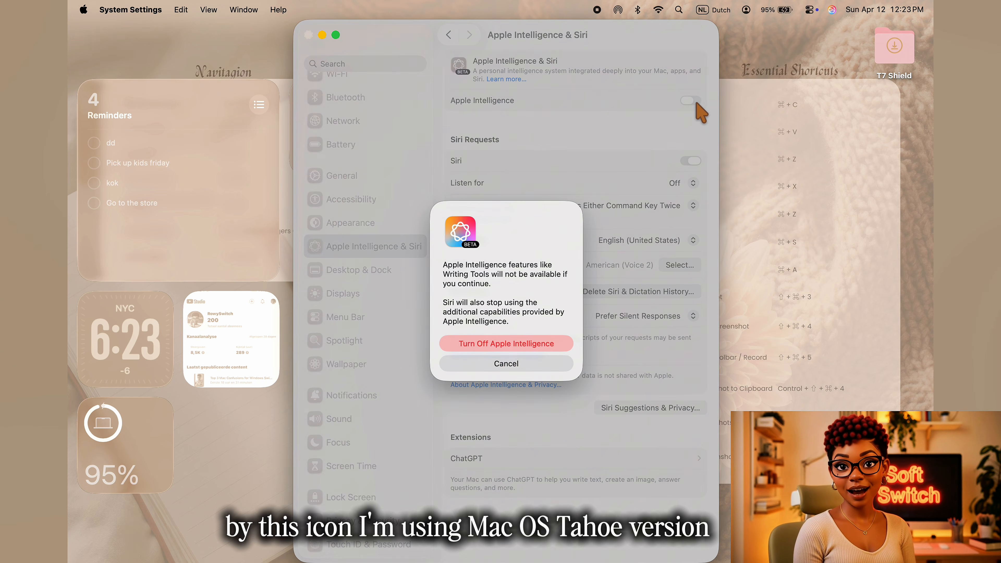
{"action": "left_click", "coordinate": [568, 362]}
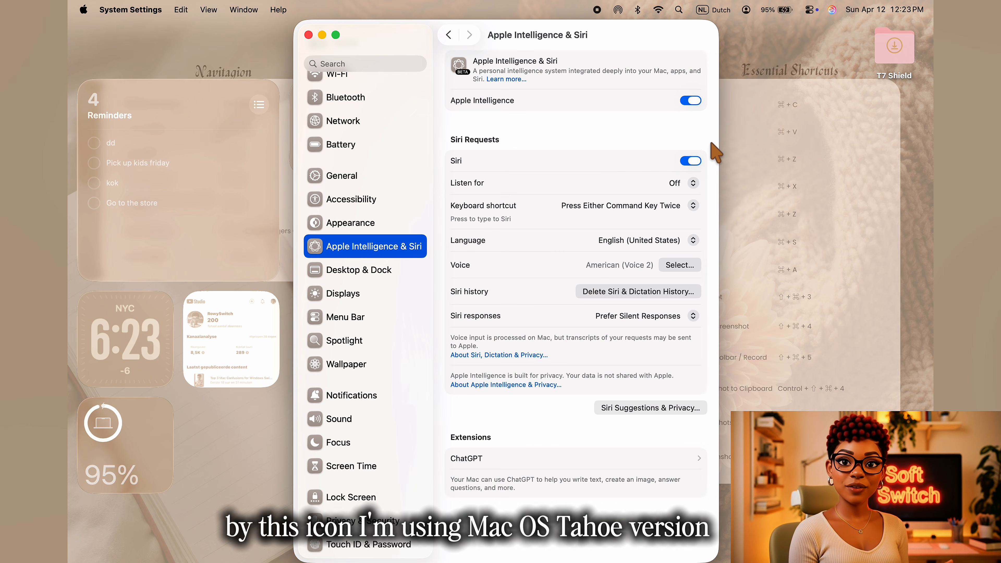
{"action": "left_click", "coordinate": [696, 165]}
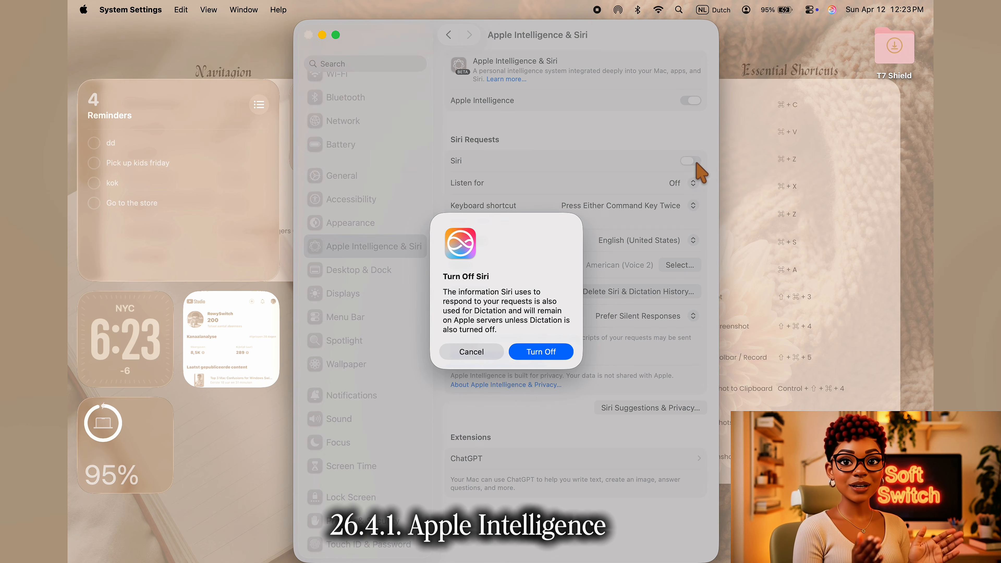
{"action": "left_click", "coordinate": [481, 355]}
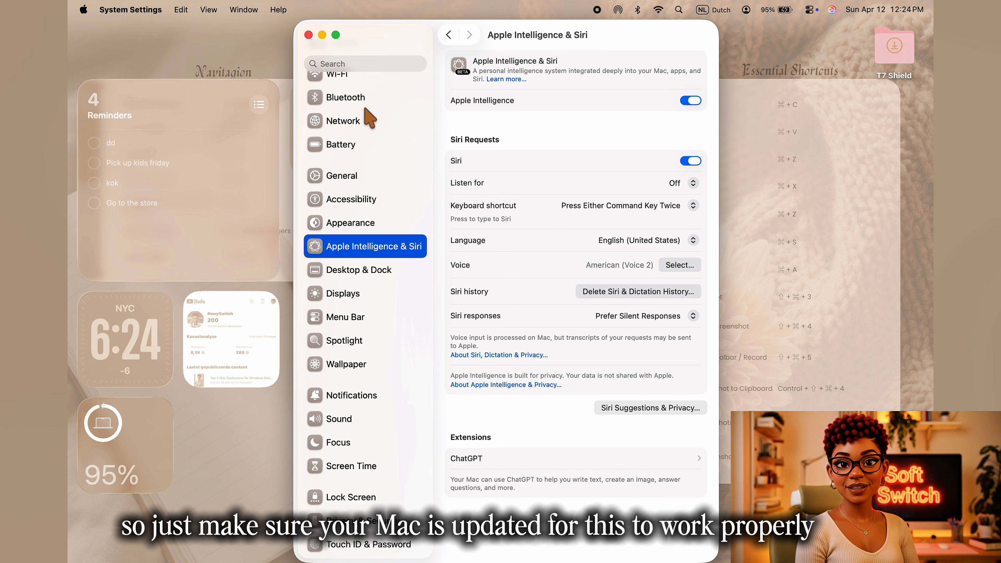
View the computer's details in About This Mac, and close both that window and System Settings.
{"action": "left_click", "coordinate": [84, 9]}
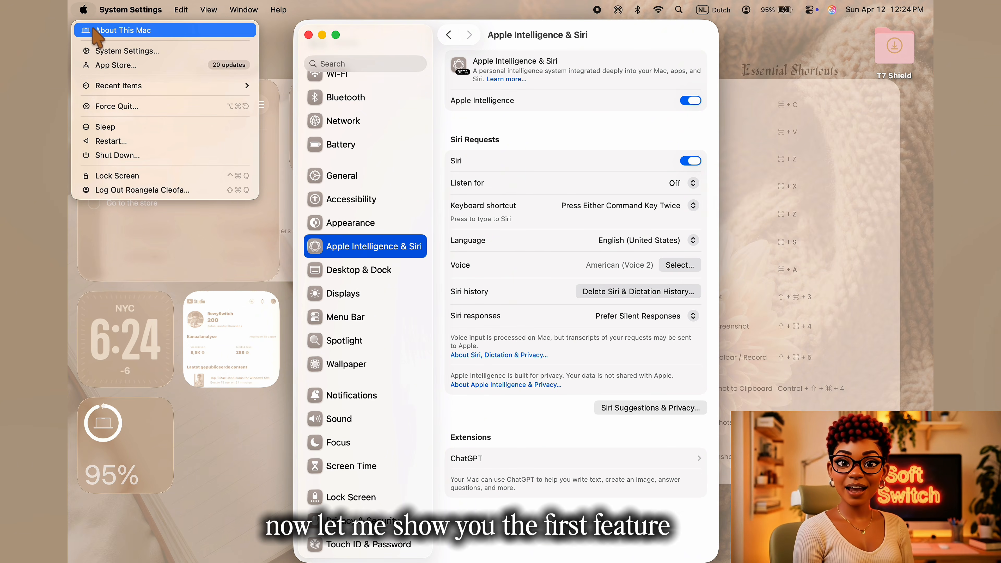
{"action": "left_click", "coordinate": [98, 30]}
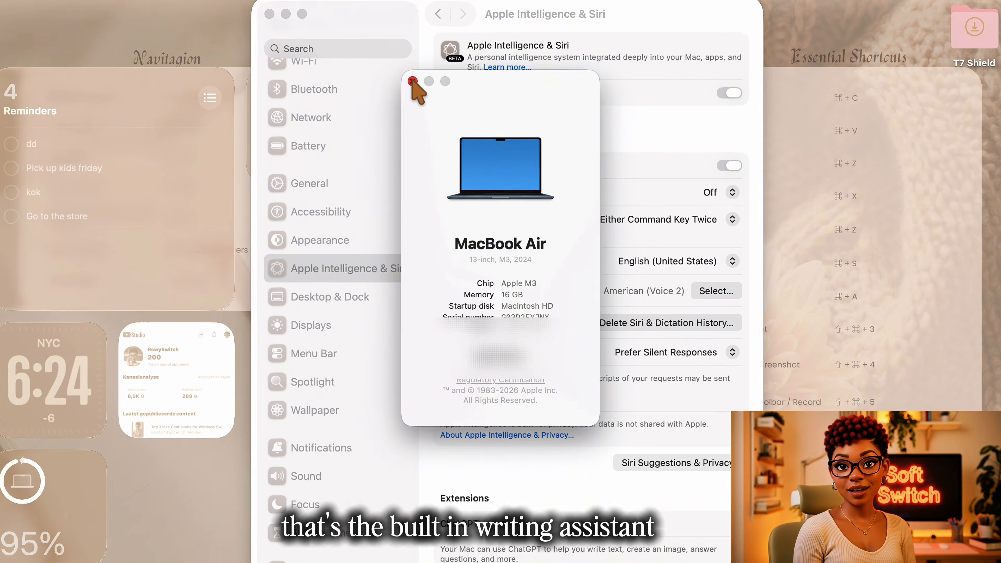
{"action": "left_click", "coordinate": [388, 66]}
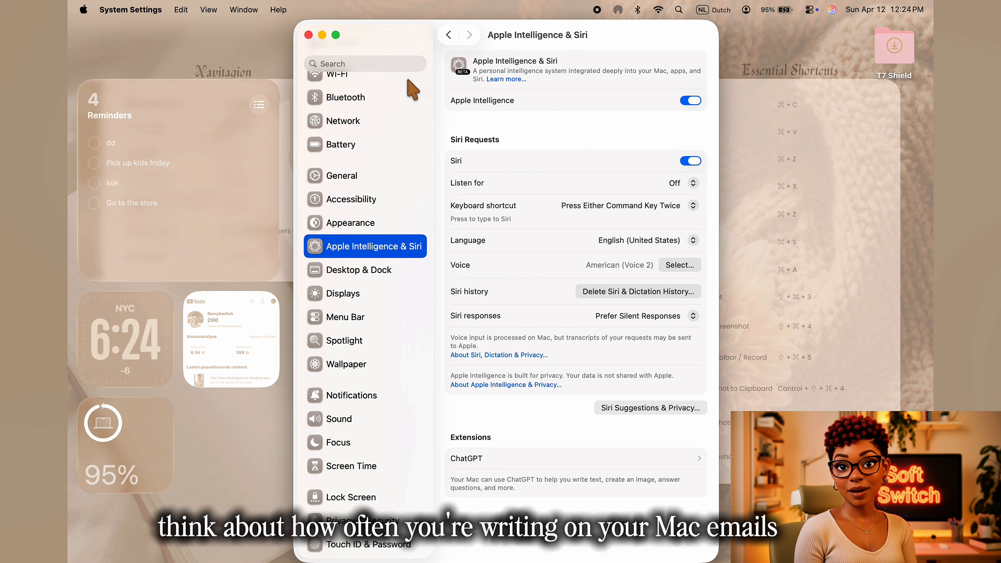
{"action": "left_click", "coordinate": [309, 35]}
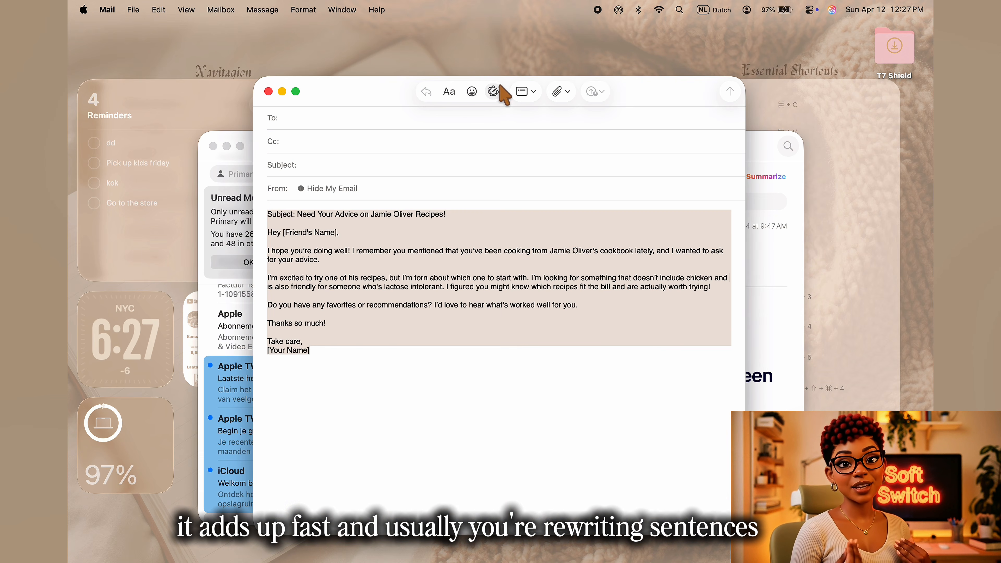
In the Mail draft, rewrite the whole message body in a Friendly tone with Writing Tools and keep the rewritten version.
{"action": "left_click", "coordinate": [495, 92]}
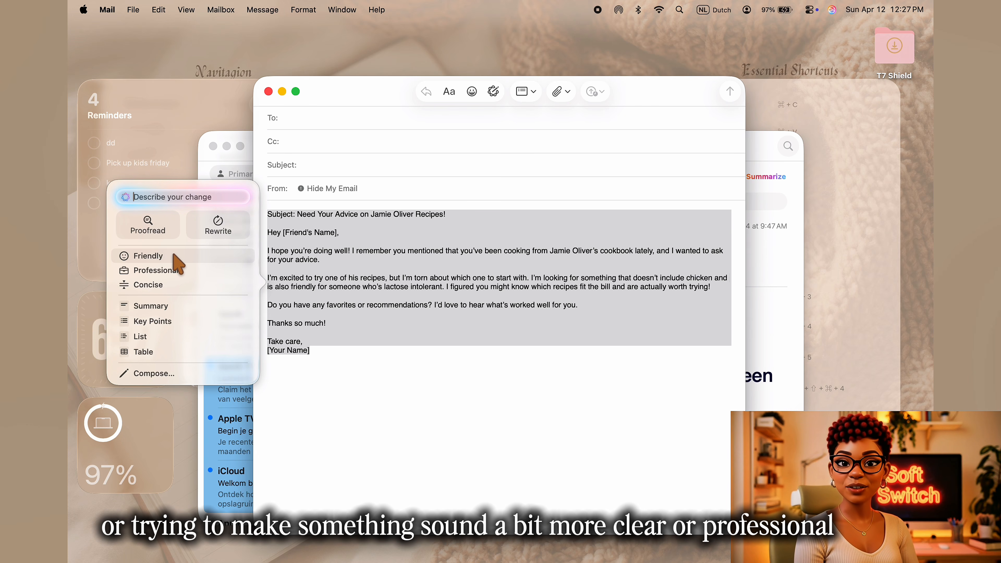
{"action": "left_click", "coordinate": [321, 397]}
{"action": "left_click_drag", "start_coordinate": [333, 352], "coordinate": [261, 212]}
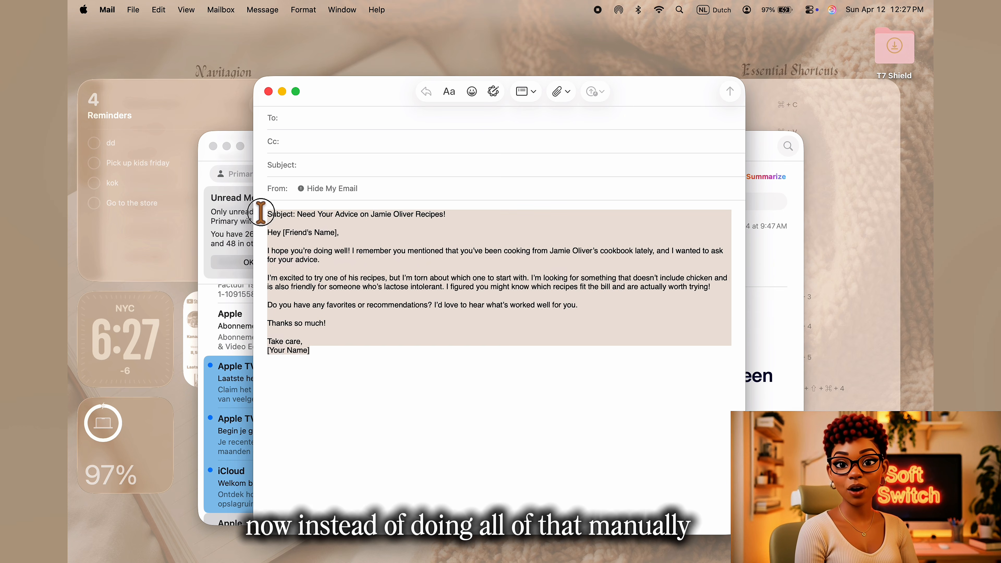
{"action": "left_click", "coordinate": [493, 92]}
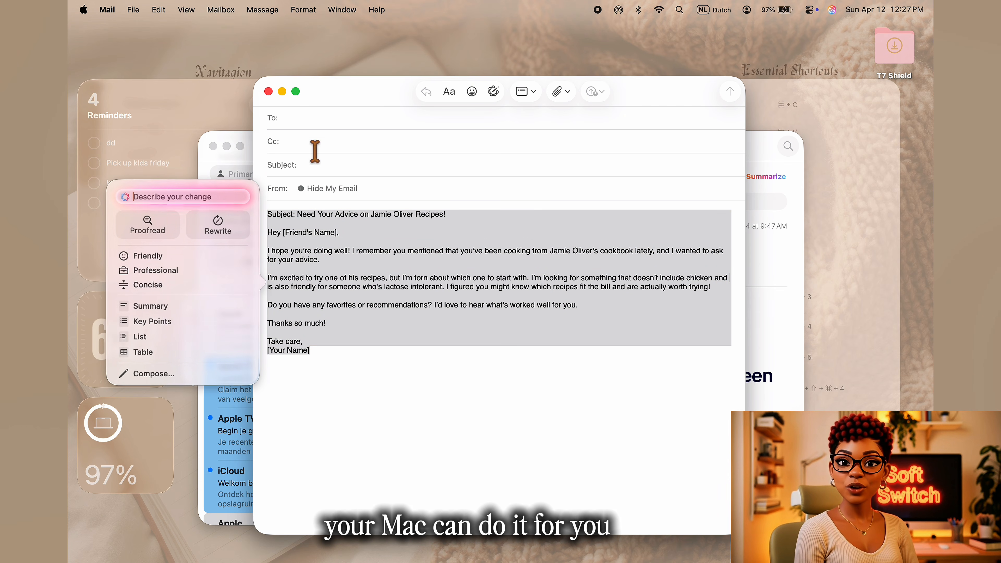
{"action": "left_click", "coordinate": [224, 255]}
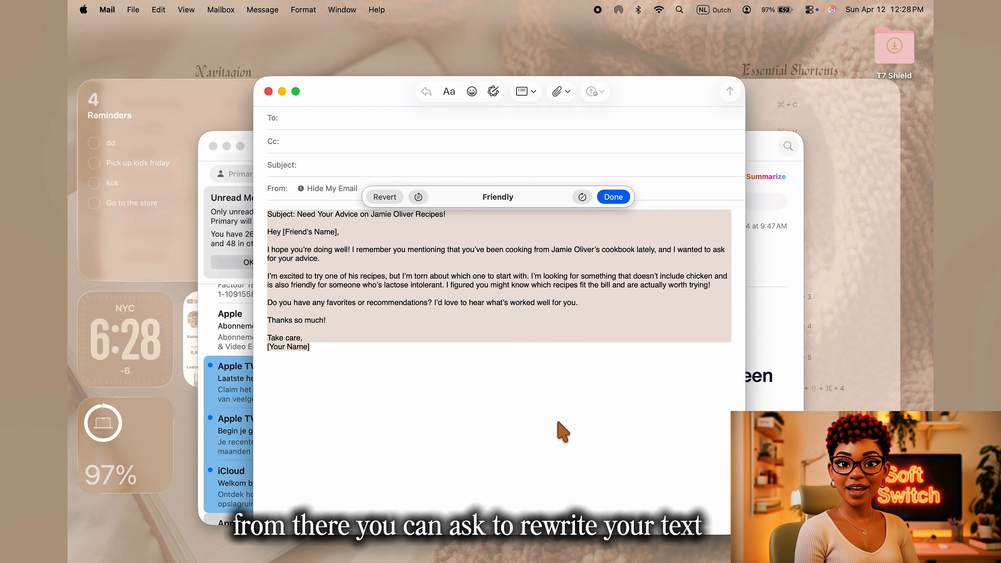
{"action": "left_click", "coordinate": [563, 432]}
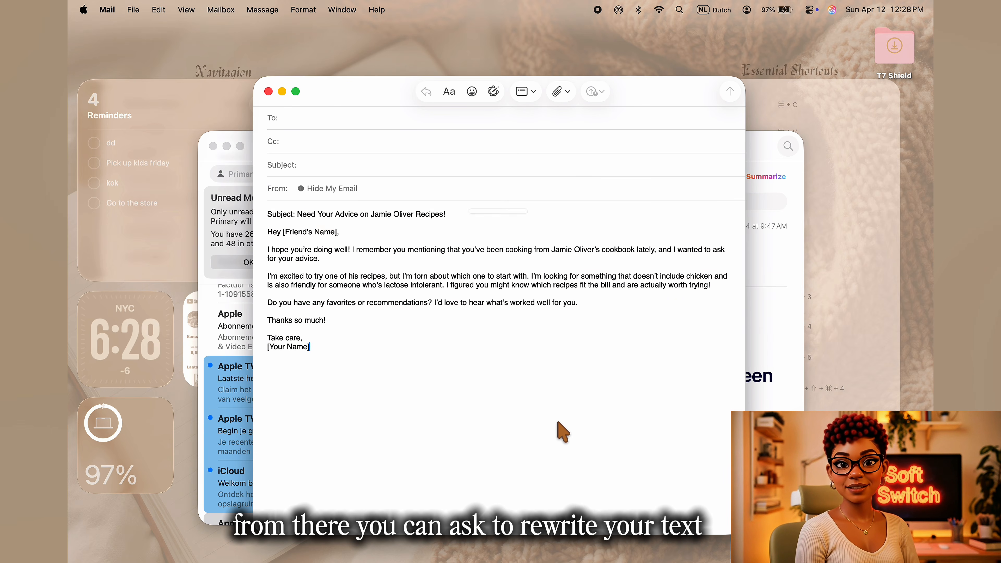
{"action": "left_click_drag", "start_coordinate": [465, 211], "coordinate": [276, 207]}
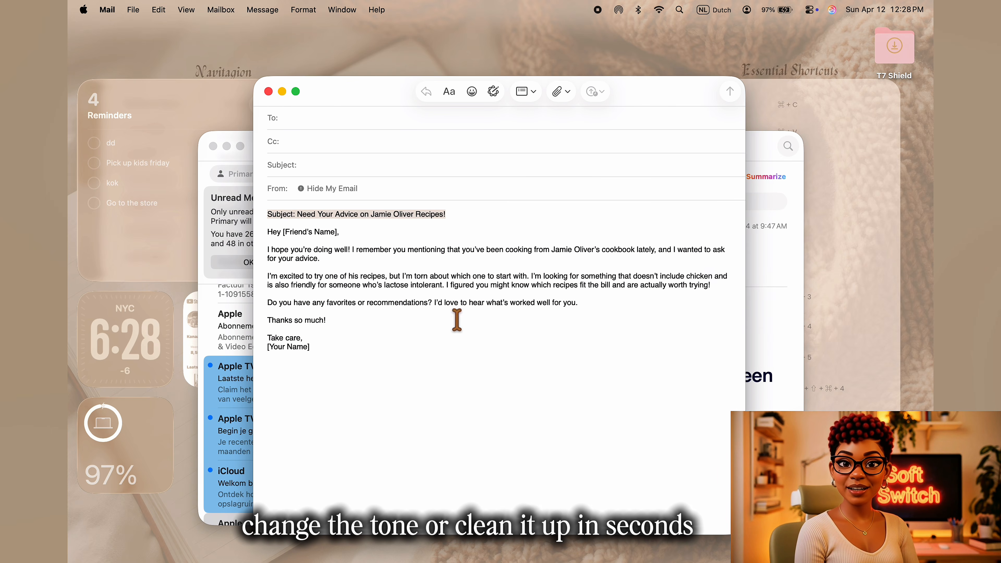
{"action": "left_click", "coordinate": [504, 383]}
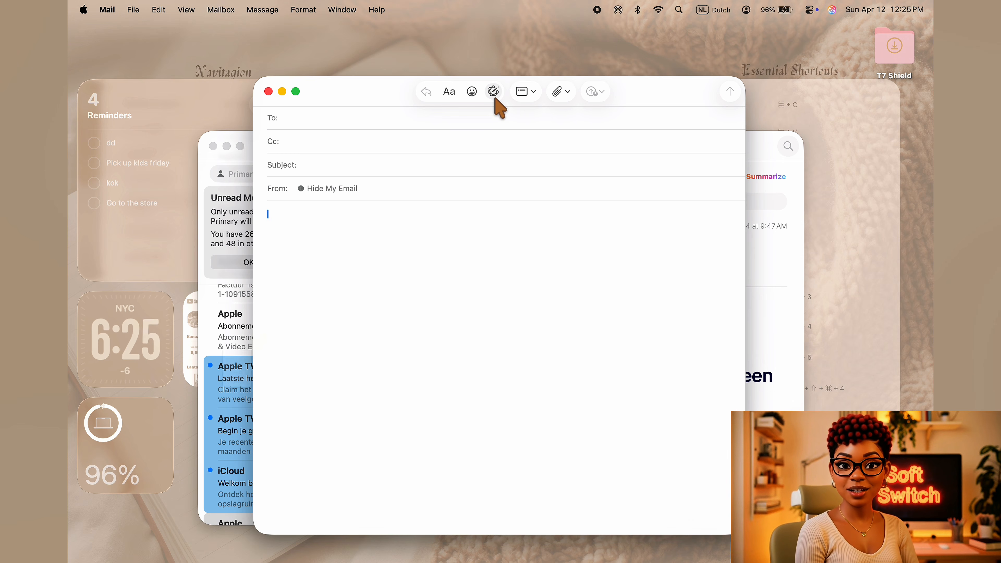
Open ChatGPT Compose for the empty draft and begin the prompt with "I want to email a friend asking her about her experience with the".
{"action": "left_click", "coordinate": [494, 94]}
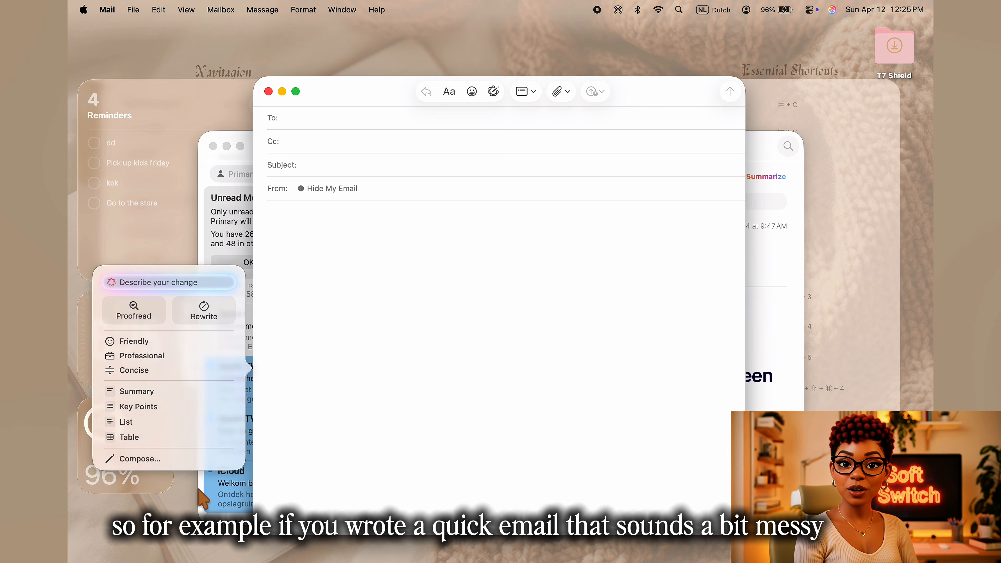
{"action": "left_click", "coordinate": [193, 459]}
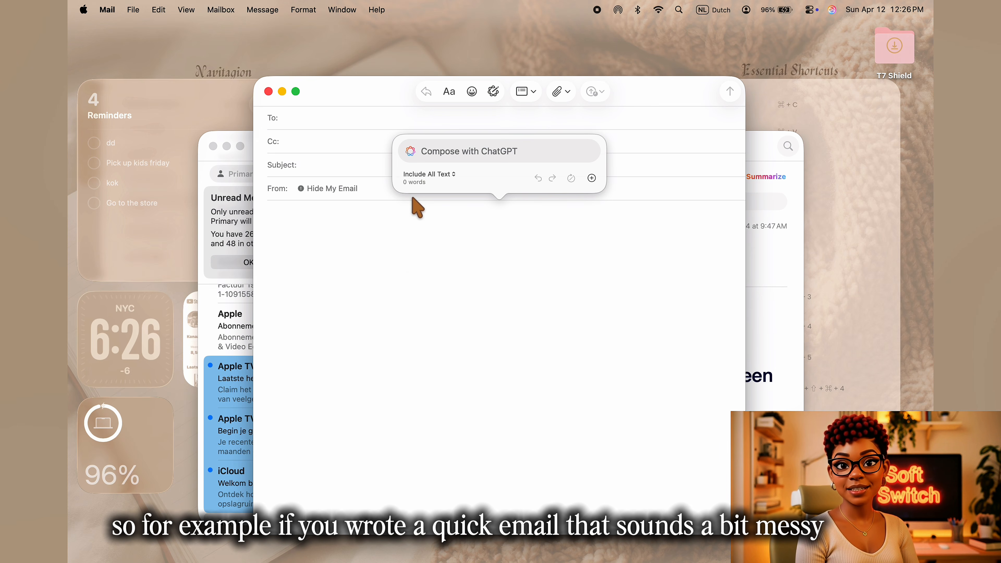
{"action": "left_click", "coordinate": [424, 146]}
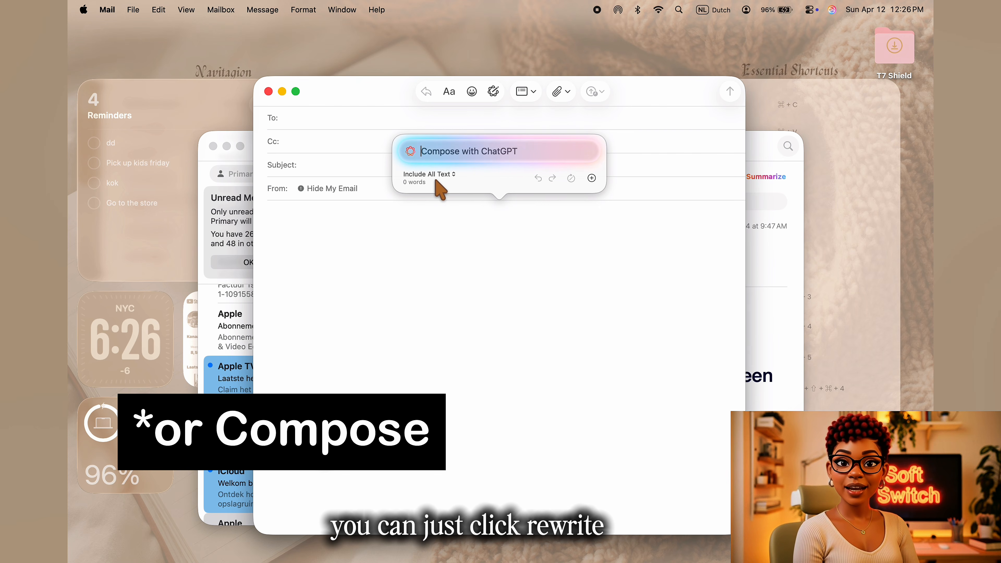
{"action": "type", "text": "I want to email f"}
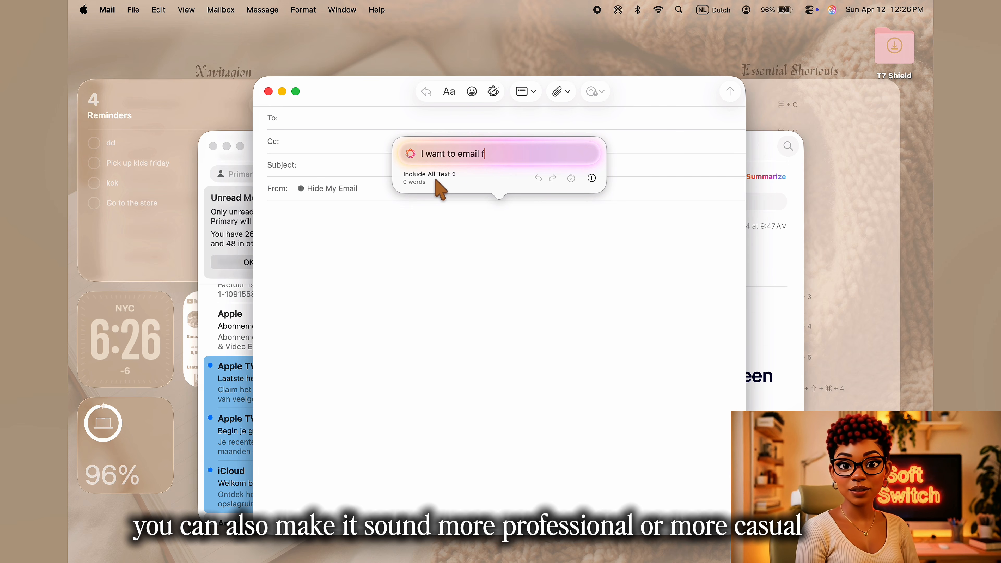
{"action": "key", "text": "BackSpace"}
{"action": "type", "text": "ail a"}
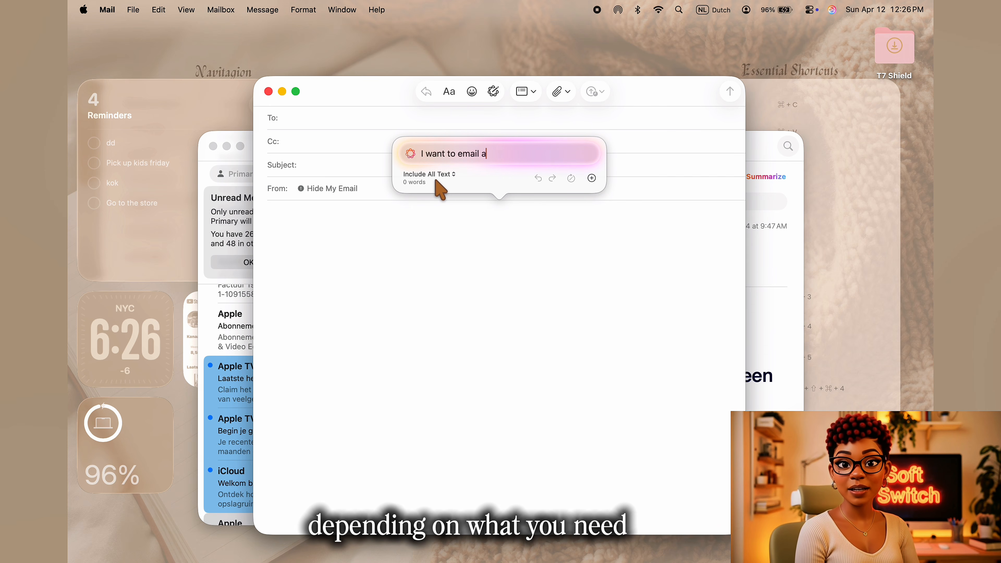
{"action": "type", "text": " friend asking here about"}
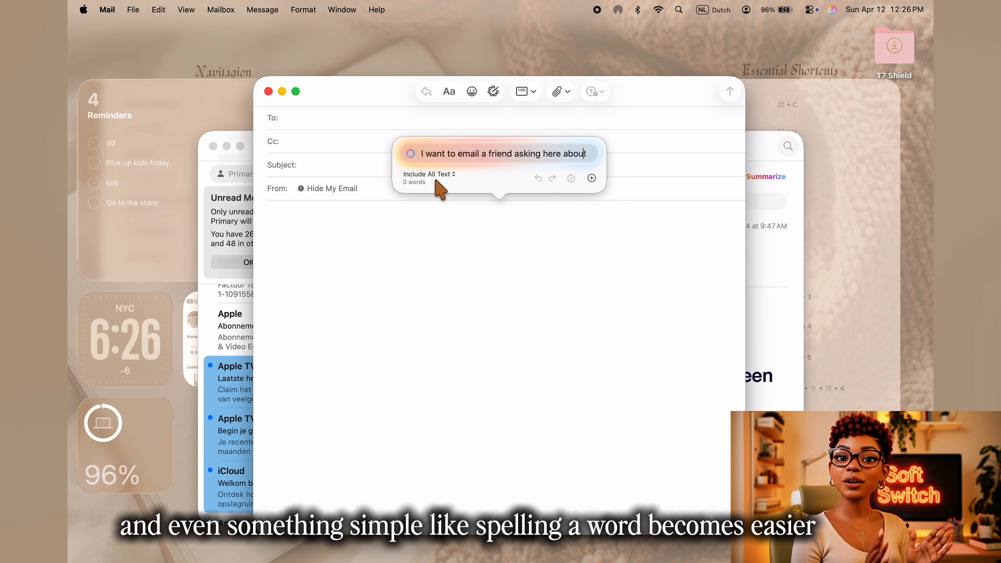
{"action": "key", "text": "BackSpace"}
{"action": "key", "text": "BackSpace"}
{"action": "key", "text": "BackSpace"}
{"action": "key", "text": "BackSpace"}
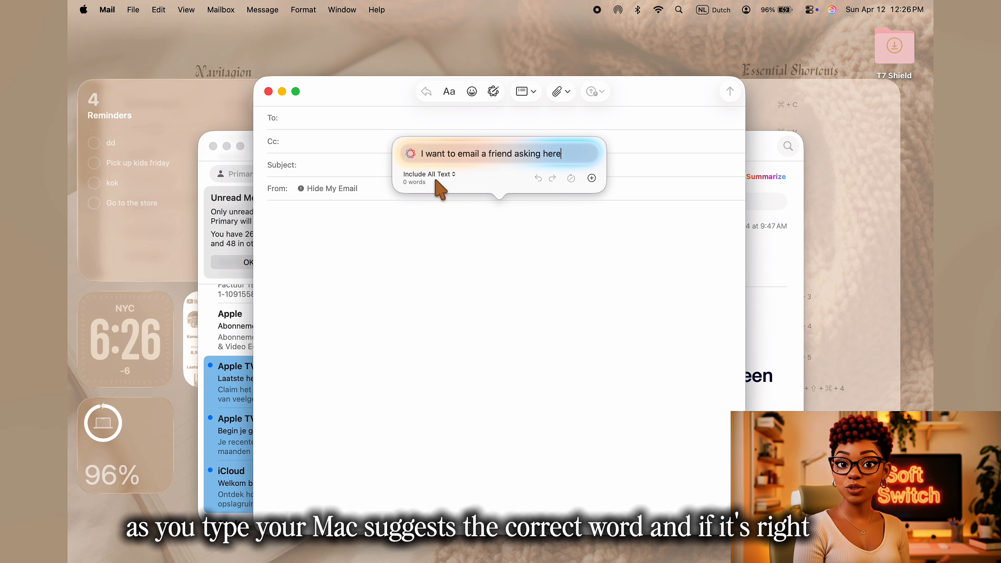
{"action": "type", "text": "he"}
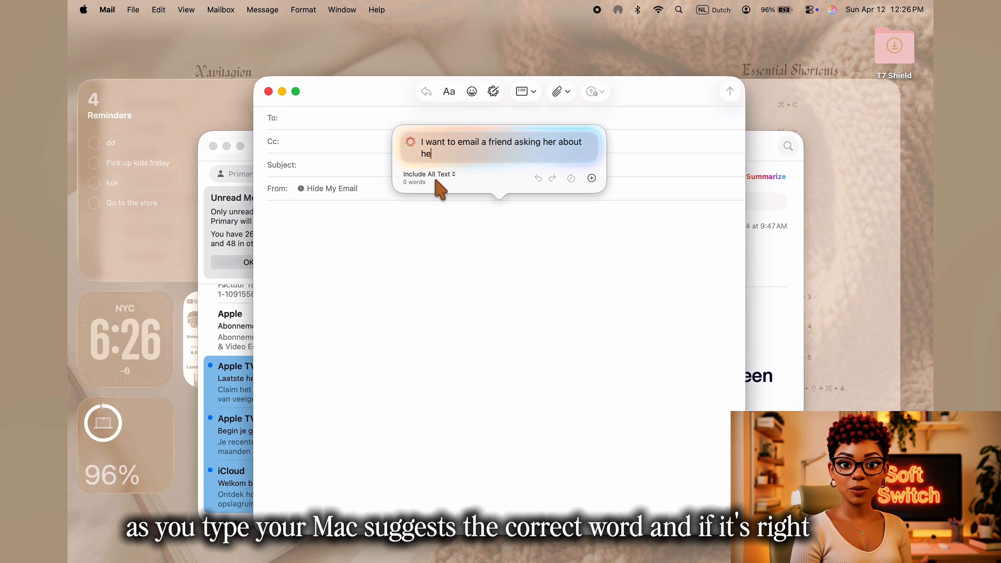
{"action": "type", "text": "r expe"}
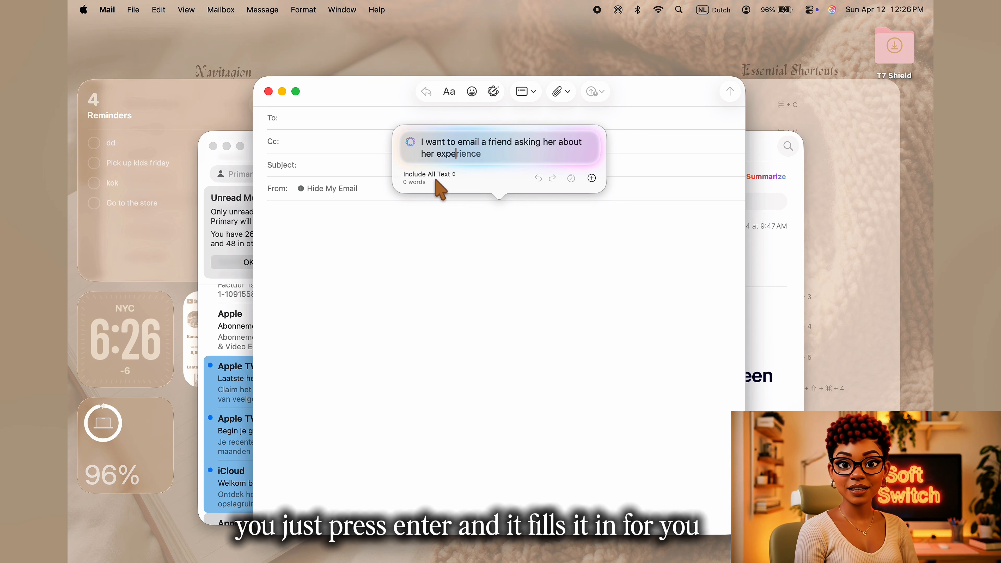
{"action": "type", "text": "rience with the"}
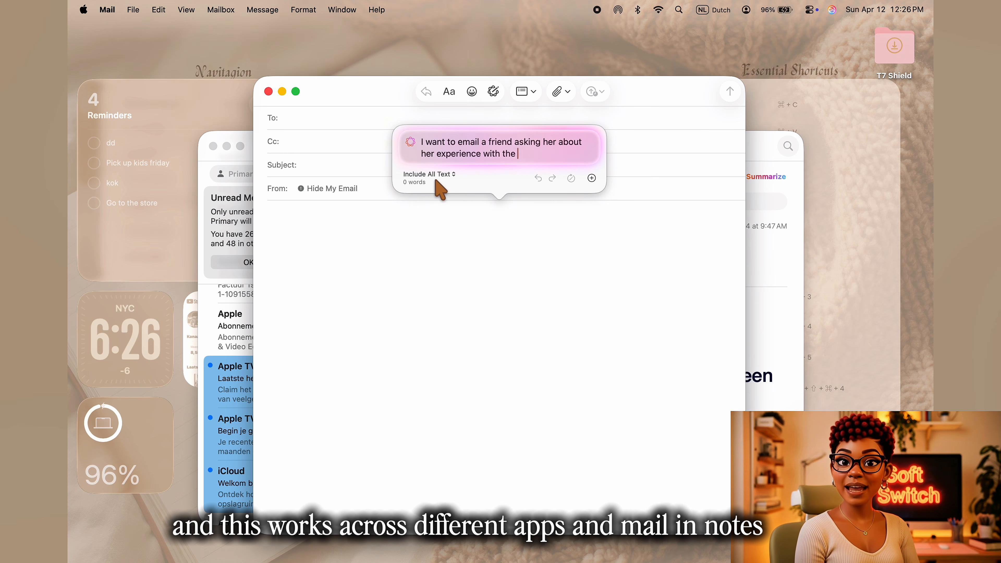
Complete the prompt about Jamie Oliver's cookbook, a recipe avoiding chicken and lactose, and a friendly, clear email, generate it, and select the resulting text.
{"action": "type", "text": "n"}
{"action": "key", "text": "BackSpace"}
{"action": "key", "text": "BackSpace"}
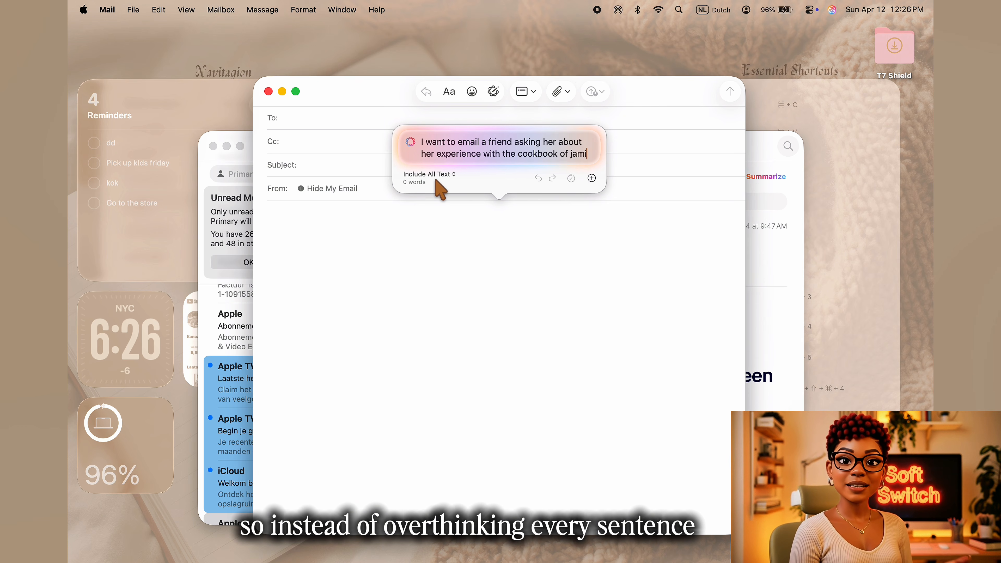
{"action": "type", "text": "e ol"}
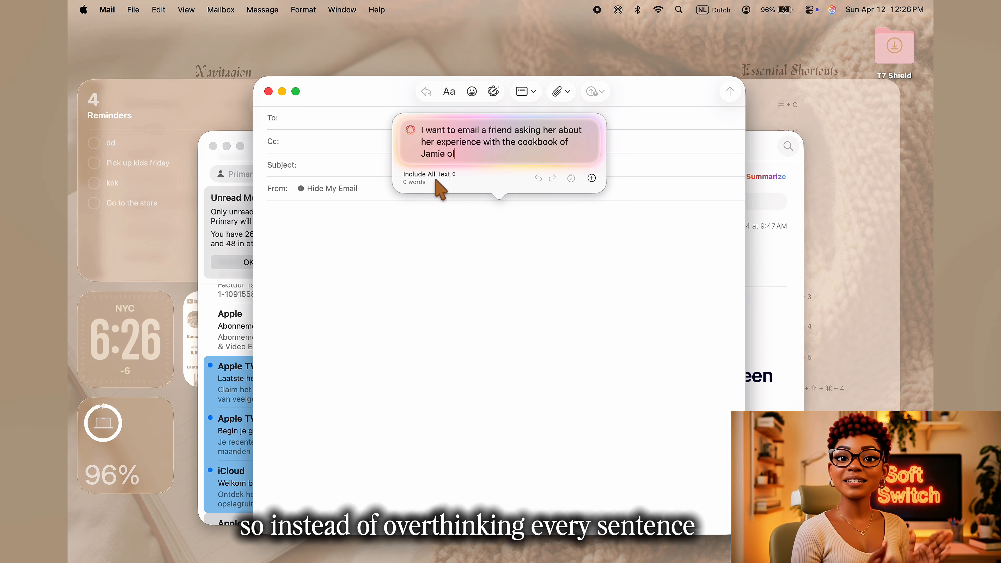
{"action": "type", "text": "ver. I want to try a specific recipe but I dont know with one is best for someone who doesnt like chicken and is lactose intolerant. Help me with a friendly and clear email"}
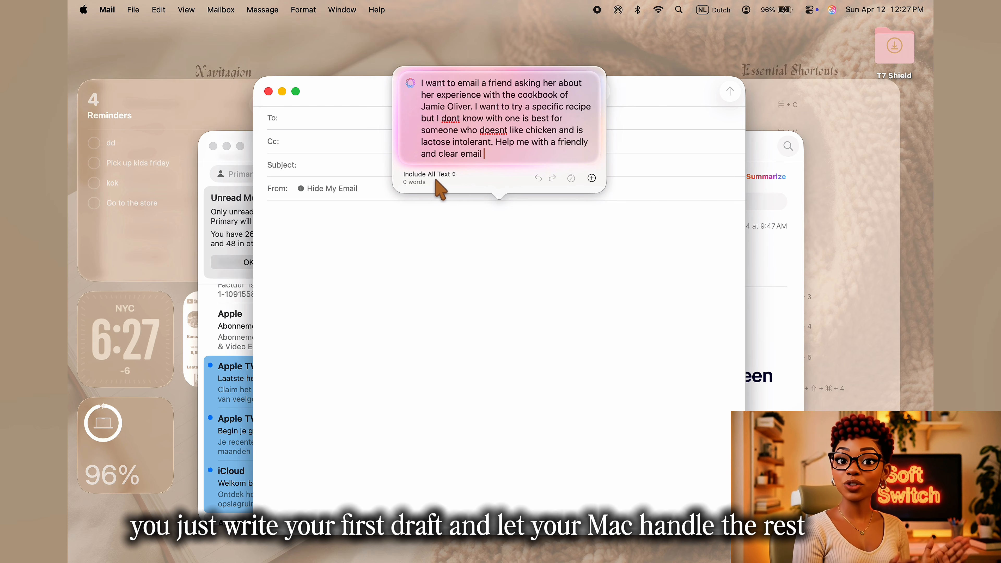
{"action": "key", "text": "Return"}
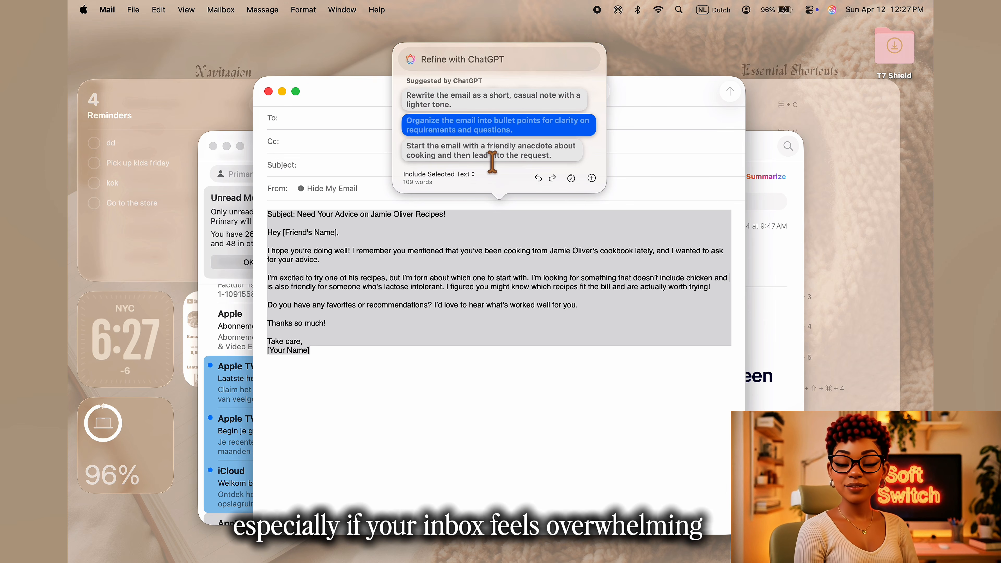
{"action": "left_click_drag", "start_coordinate": [380, 357], "coordinate": [258, 216]}
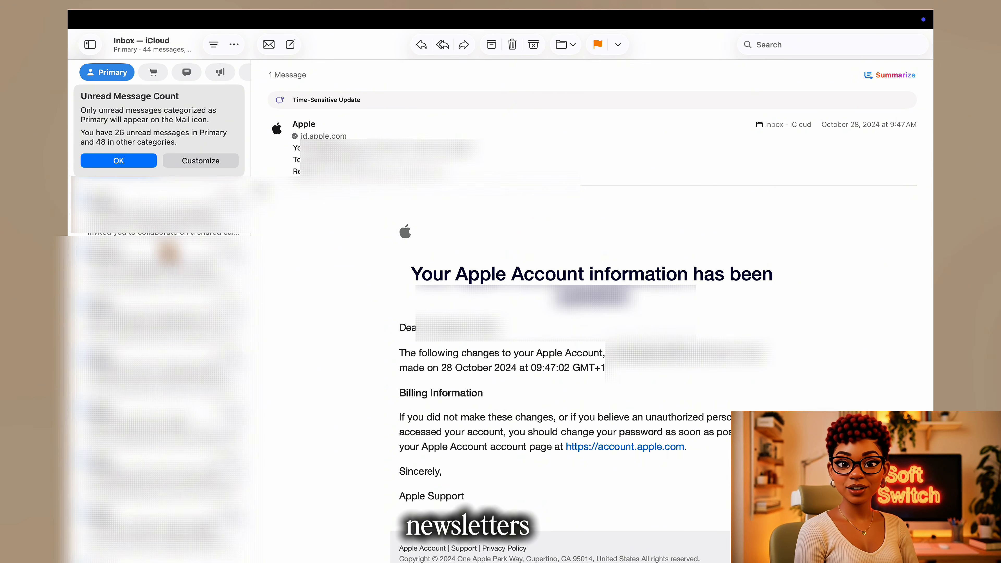
Open the Find My email and the Apple email "Beschermingen ingeschakeld voor je kind" in the inbox, and summarize the latter.
{"action": "left_click", "coordinate": [157, 268]}
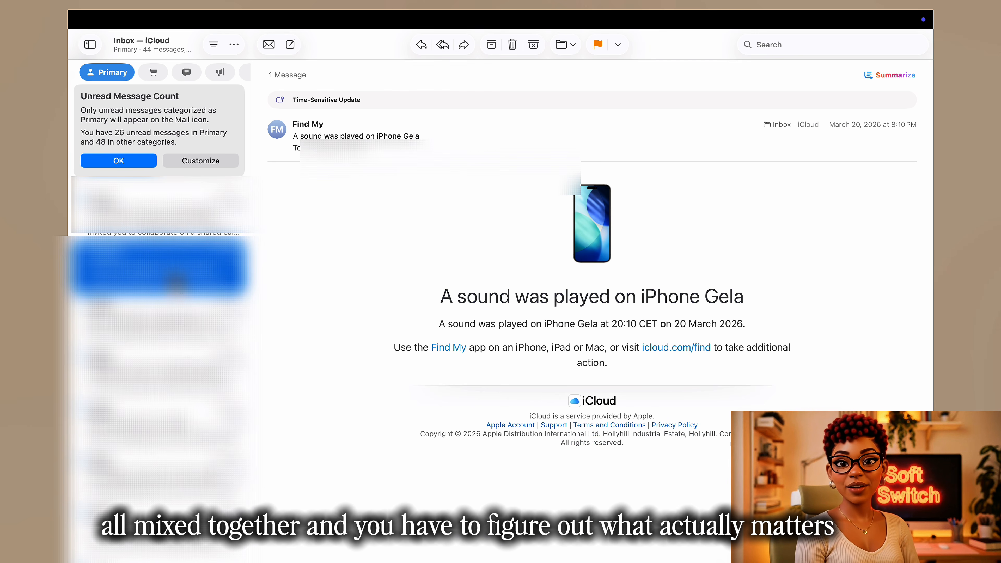
{"action": "left_click", "coordinate": [162, 327]}
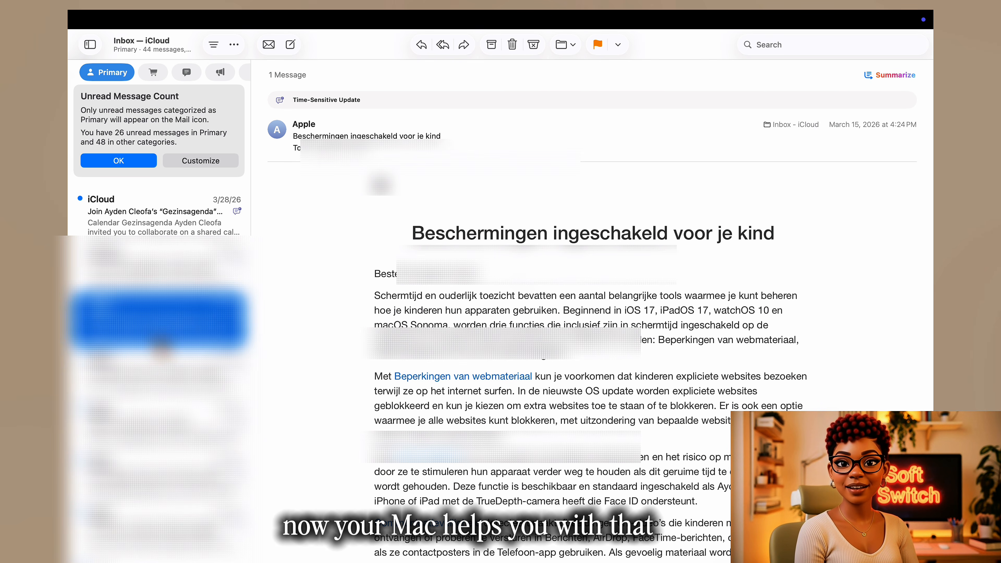
{"action": "left_click", "coordinate": [890, 78]}
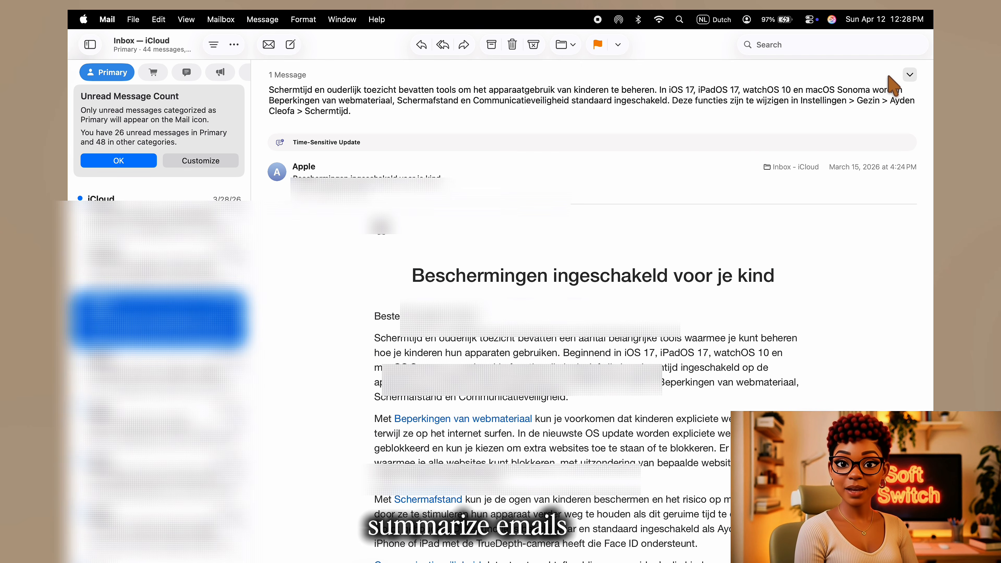
Open the Family Sharing email further down the inbox and summarize it.
{"action": "scroll", "coordinate": [167, 237], "scroll_direction": "down", "scroll_amount": 3}
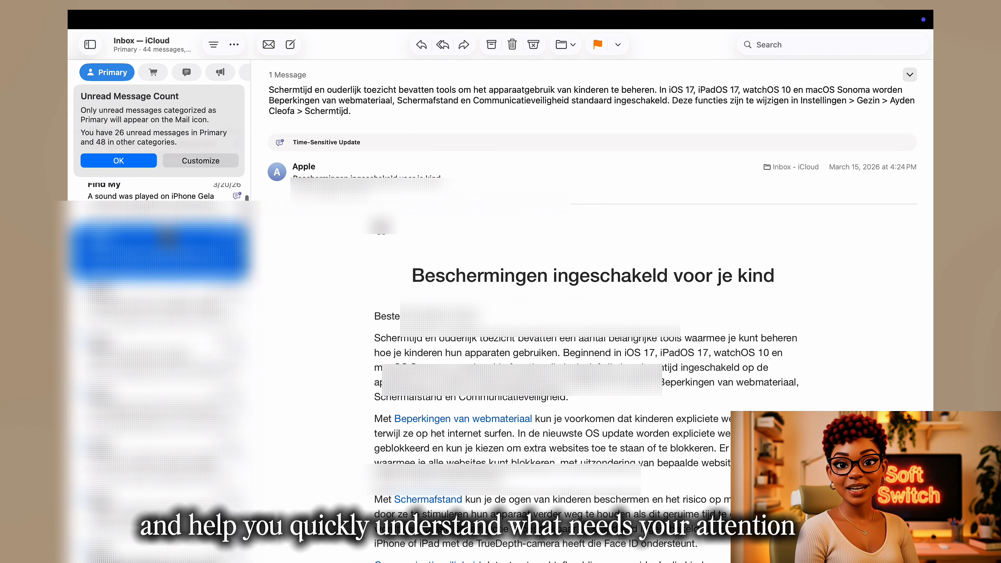
{"action": "left_click", "coordinate": [150, 331]}
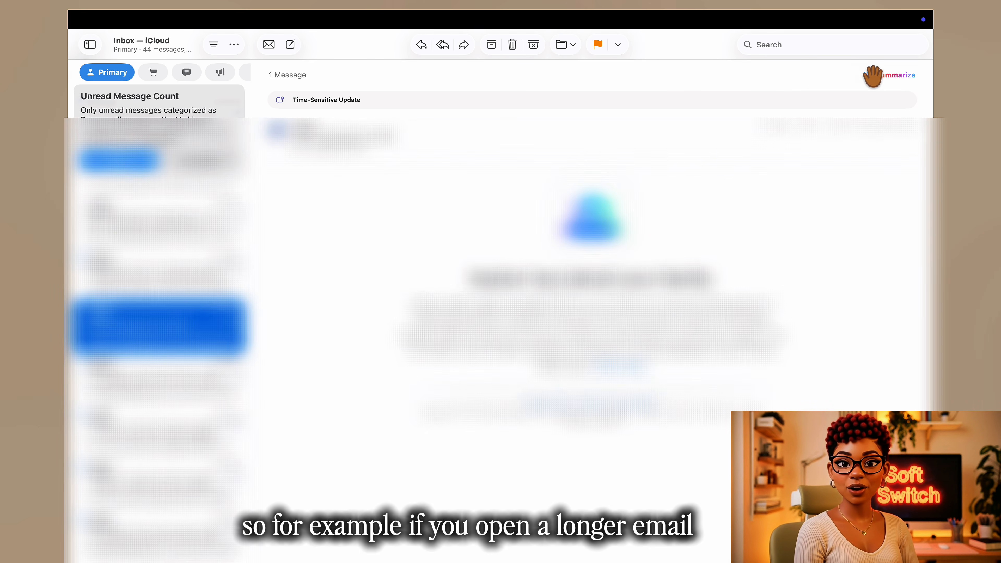
{"action": "left_click", "coordinate": [897, 75]}
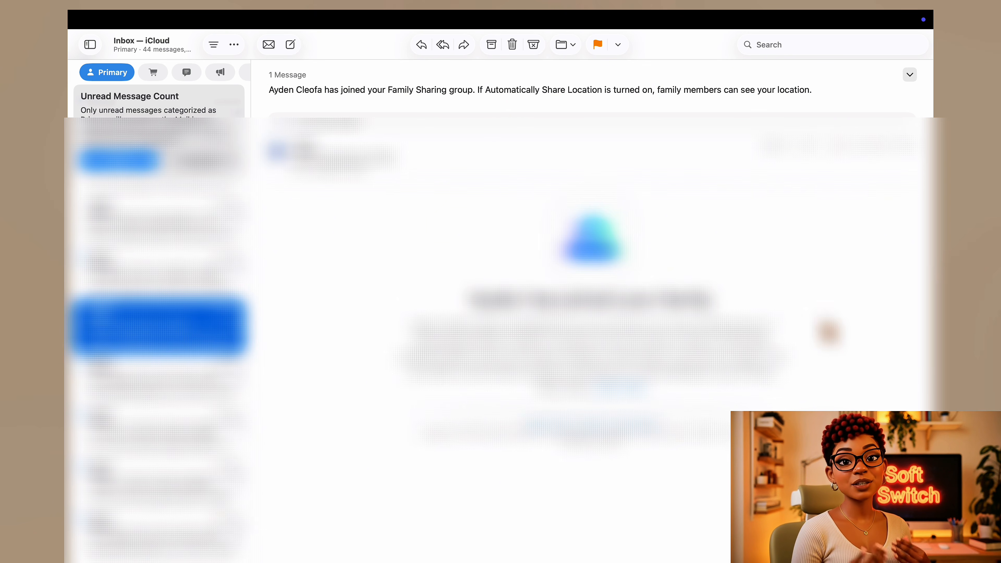
Browse the older inbox messages, opening several of them, including Apple's Themify subscription confirmation.
{"action": "scroll", "coordinate": [185, 311], "scroll_direction": "down", "scroll_amount": 5}
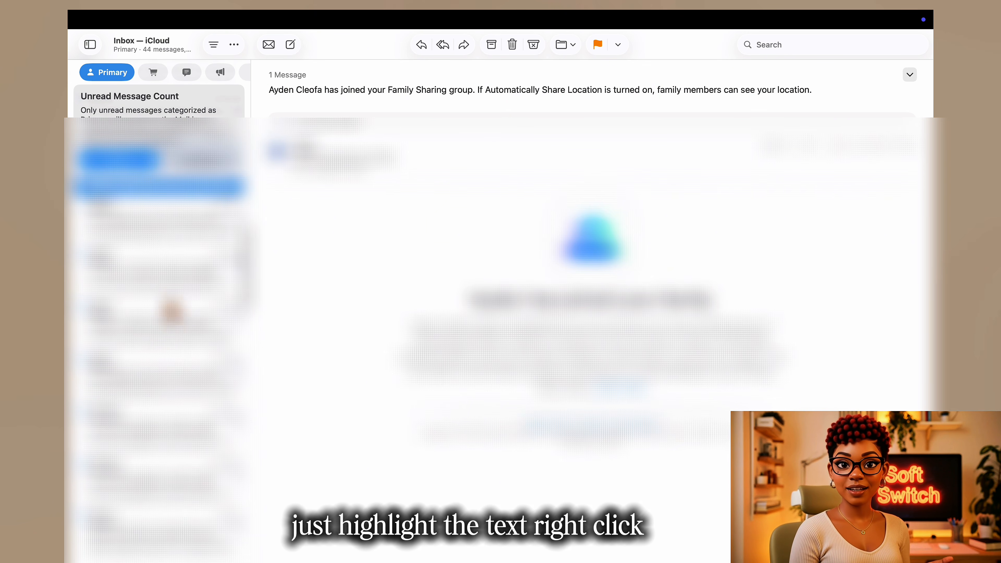
{"action": "scroll", "coordinate": [178, 331], "scroll_direction": "down", "scroll_amount": 5}
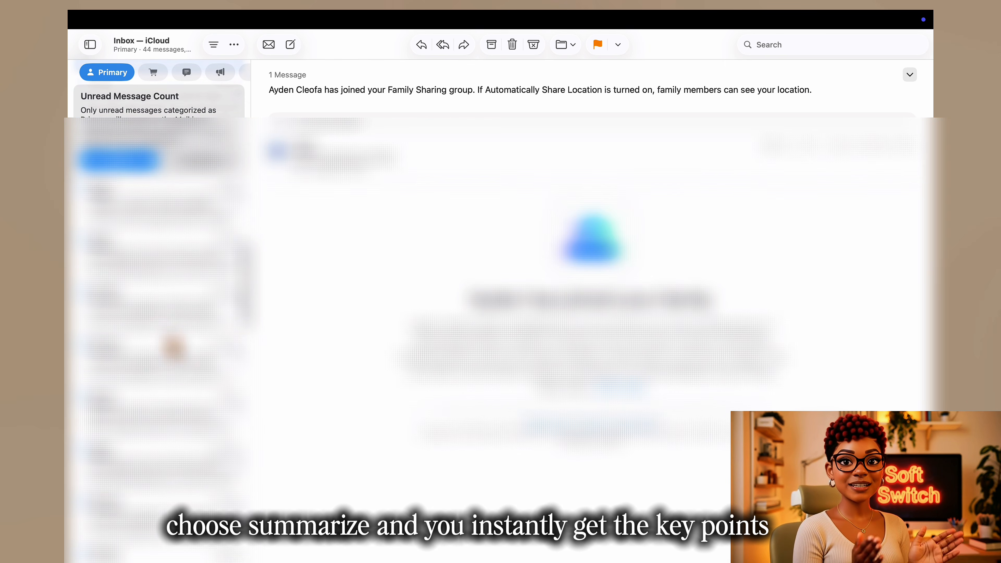
{"action": "left_click", "coordinate": [170, 378]}
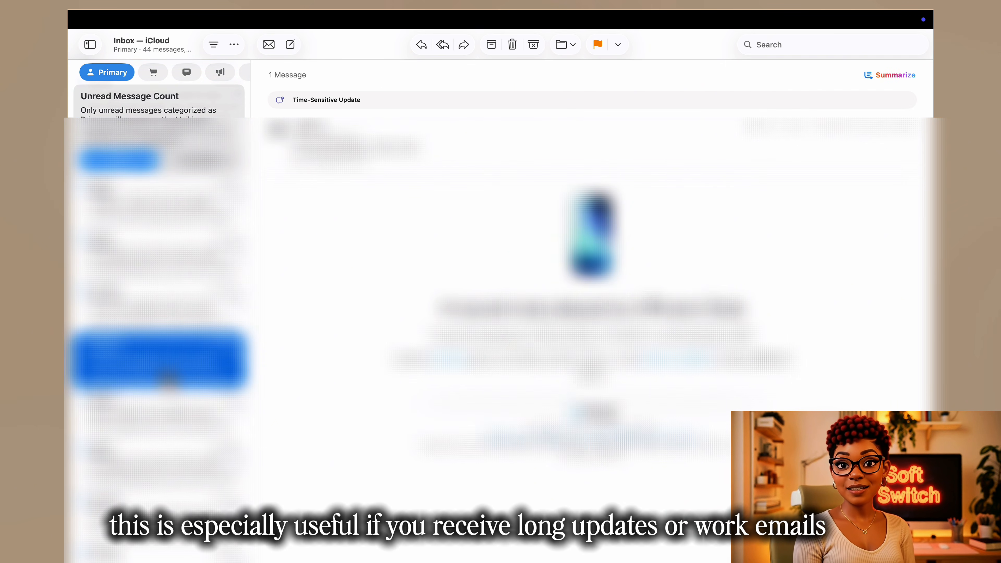
{"action": "left_click", "coordinate": [162, 419]}
{"action": "scroll", "coordinate": [163, 418], "scroll_direction": "down", "scroll_amount": 5}
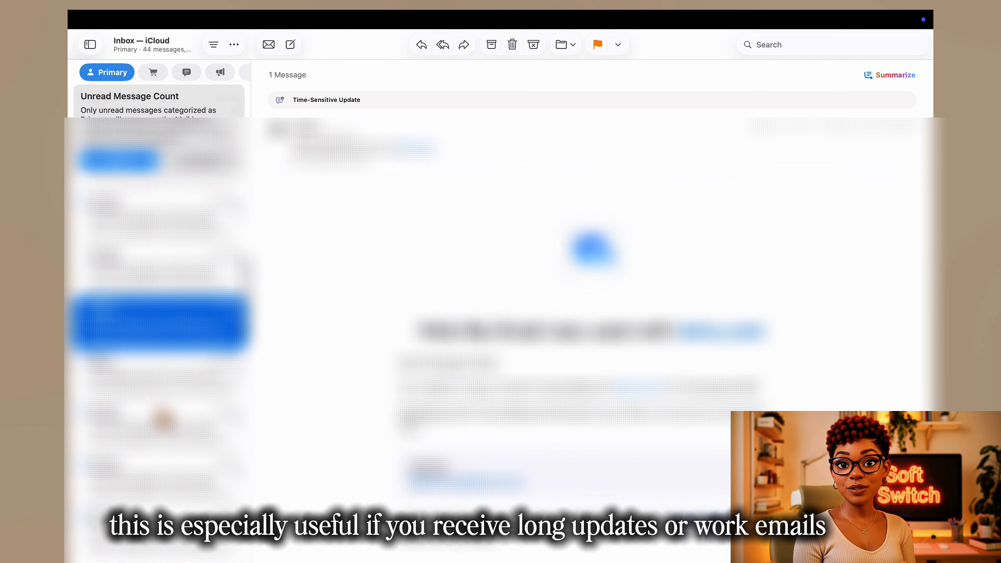
{"action": "left_click", "coordinate": [162, 415]}
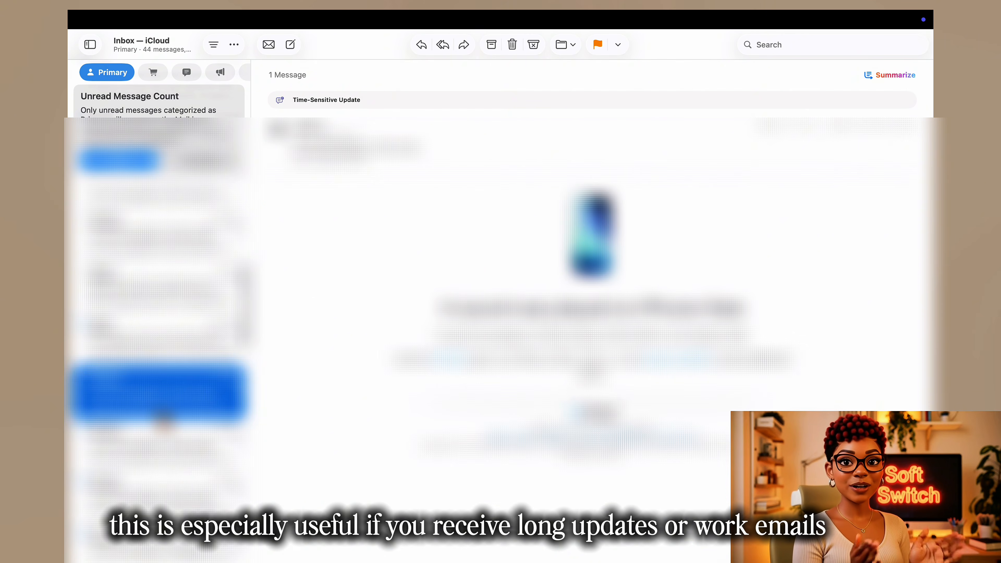
{"action": "scroll", "coordinate": [164, 418], "scroll_direction": "up", "scroll_amount": 10}
{"action": "scroll", "coordinate": [164, 418], "scroll_direction": "down", "scroll_amount": 8}
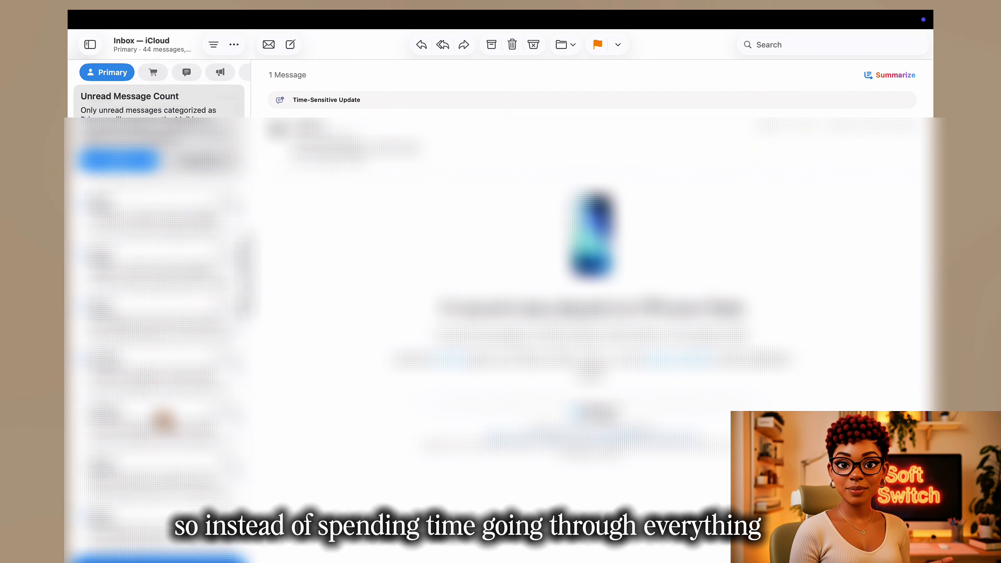
{"action": "scroll", "coordinate": [163, 417], "scroll_direction": "up", "scroll_amount": 3}
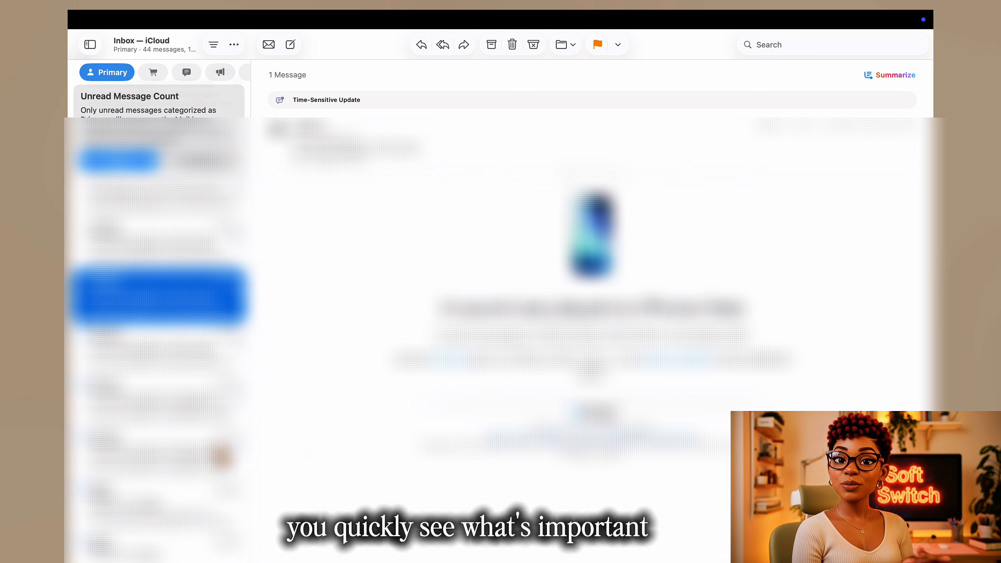
{"action": "scroll", "coordinate": [179, 452], "scroll_direction": "down", "scroll_amount": 5}
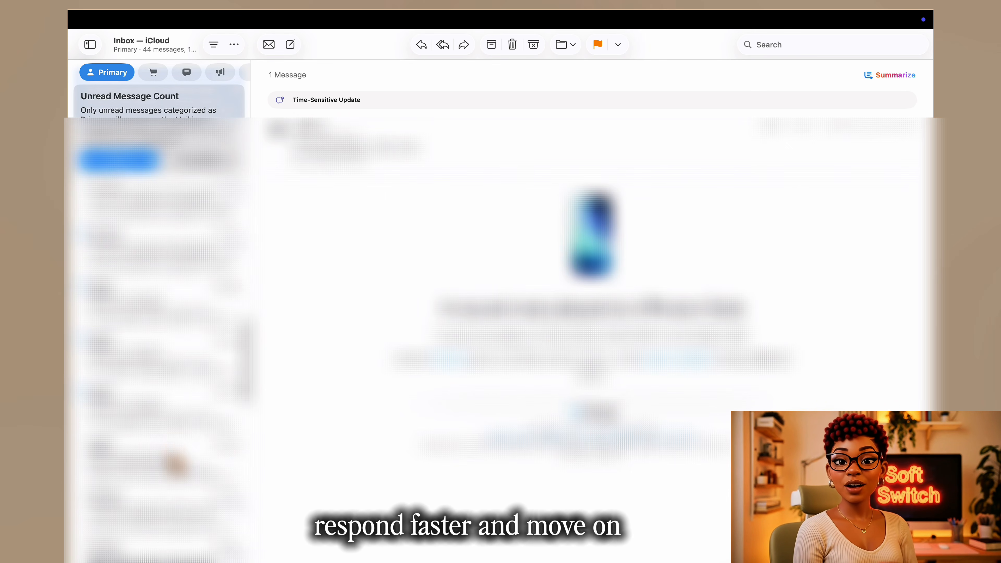
{"action": "left_click", "coordinate": [179, 452]}
{"action": "scroll", "coordinate": [169, 465], "scroll_direction": "down", "scroll_amount": 3}
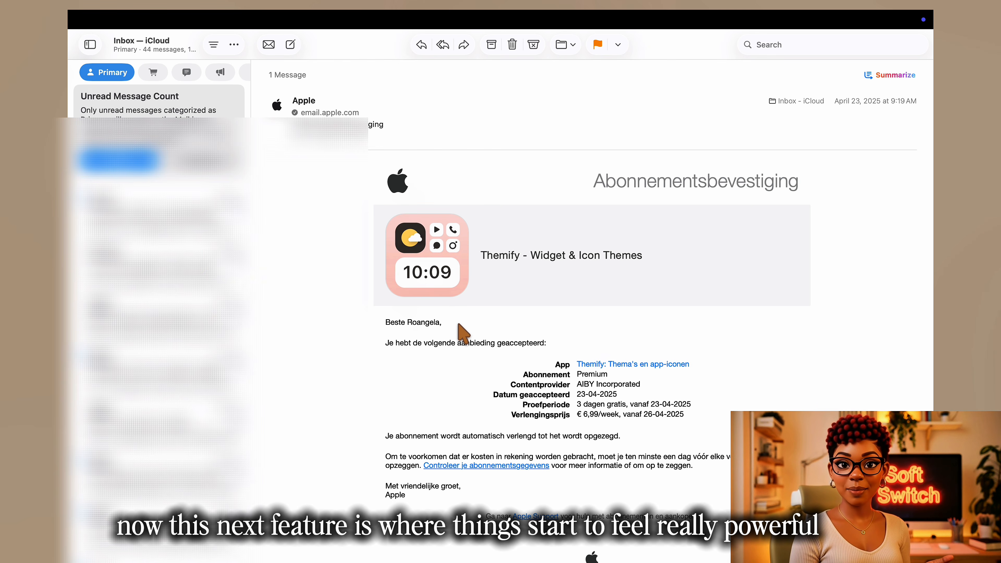
Close the Mail window and open the Notes app through Spotlight.
{"action": "mouse_move", "coordinate": [573, 18]}
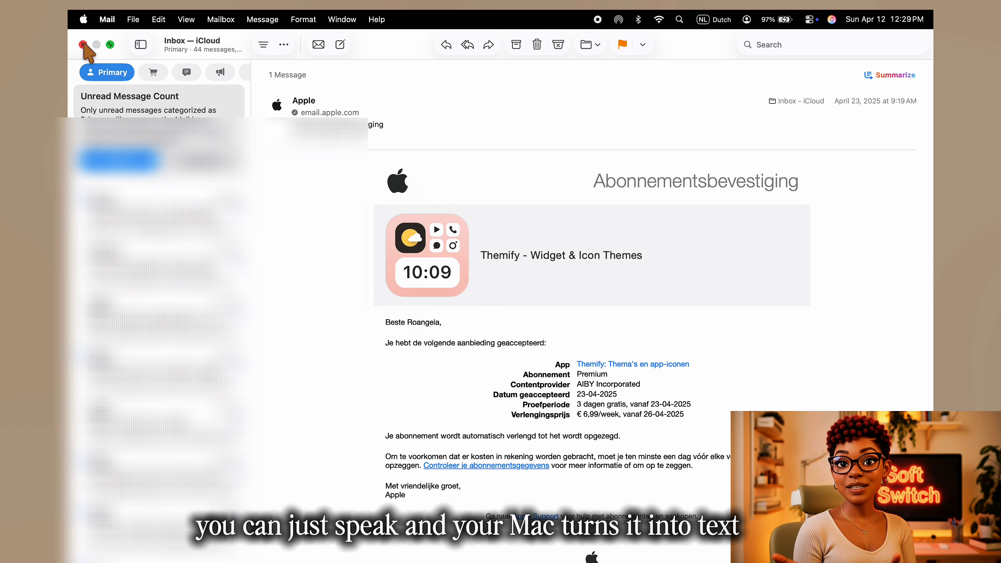
{"action": "left_click", "coordinate": [82, 44]}
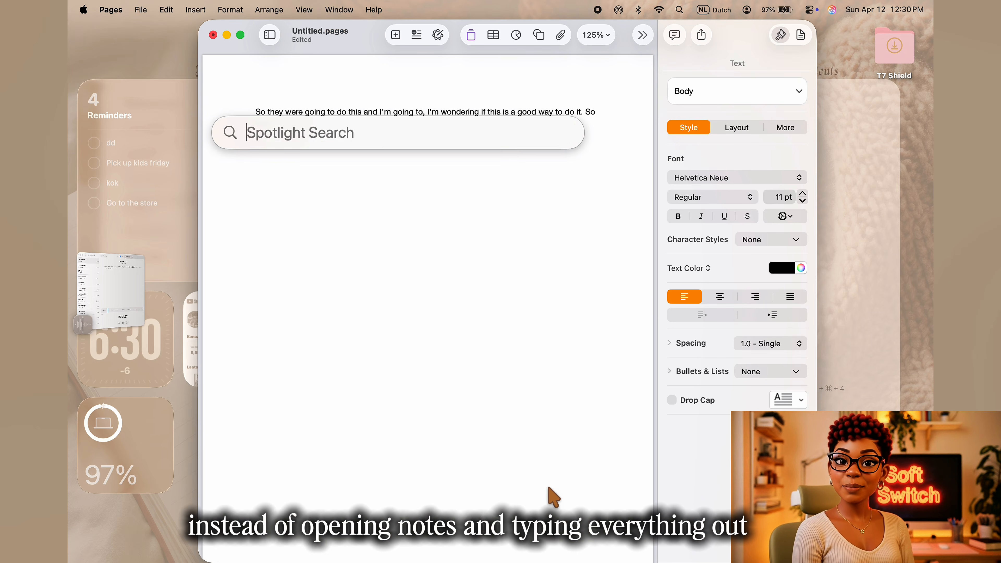
{"action": "type", "text": "notes.app"}
{"action": "key", "text": "Return"}
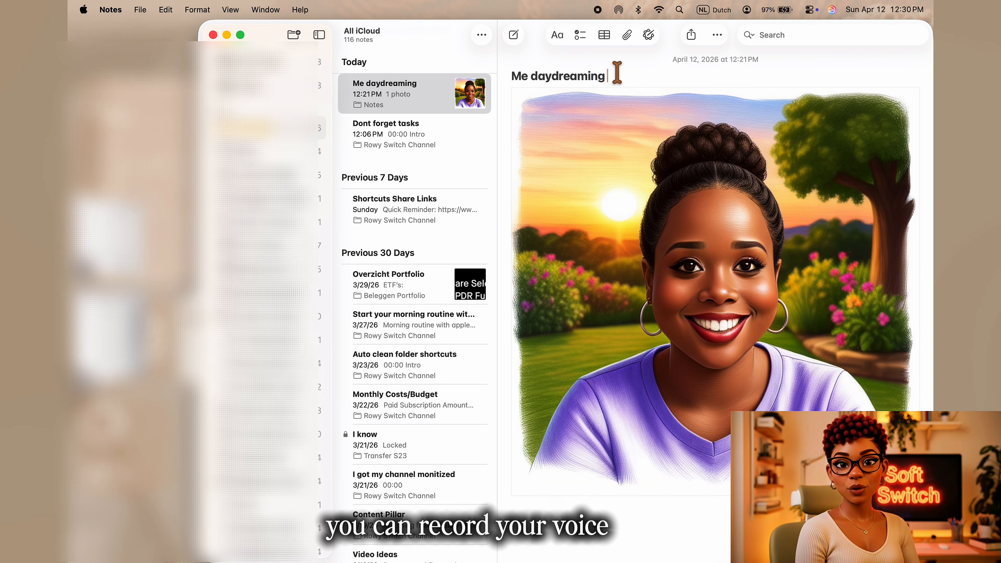
Add an audio recording to the "Me daydreaming" note, start recording and show the live transcript.
{"action": "left_click", "coordinate": [627, 35]}
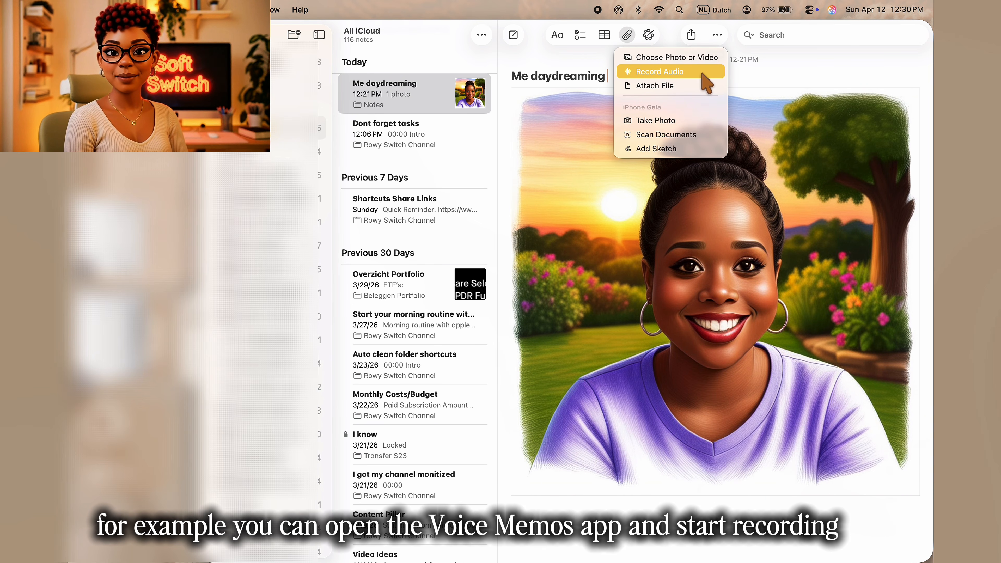
{"action": "left_click", "coordinate": [702, 75]}
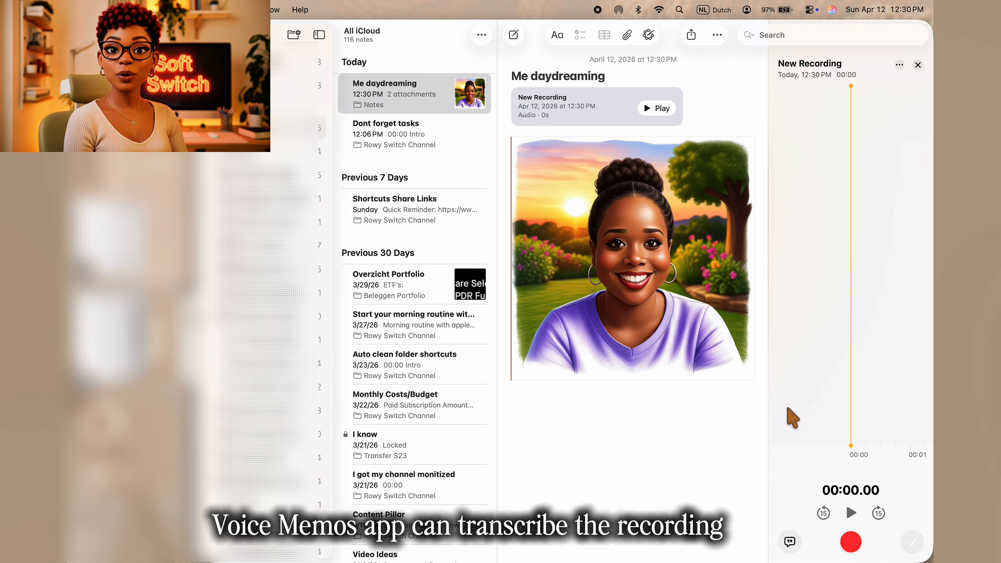
{"action": "left_click", "coordinate": [851, 542]}
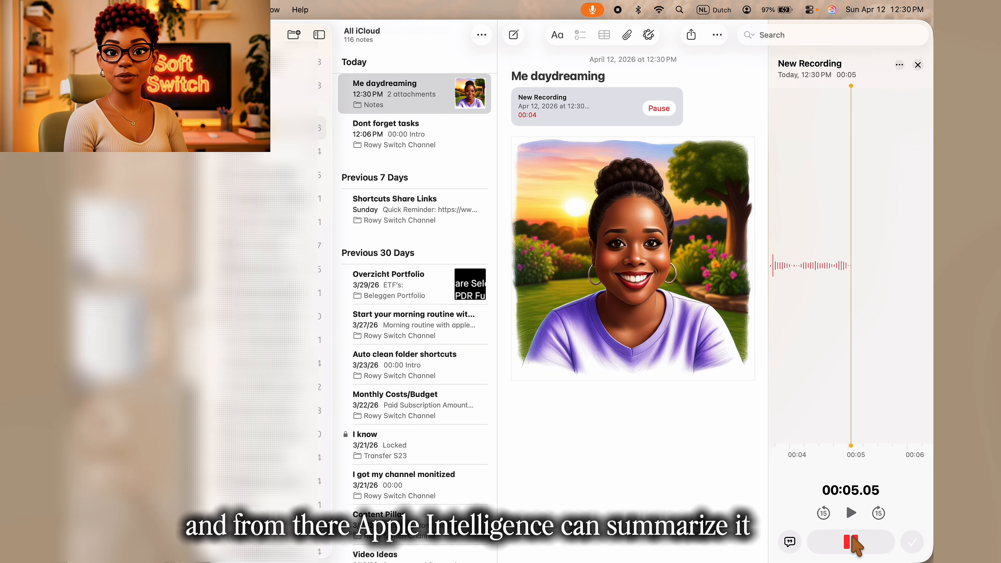
{"action": "left_click", "coordinate": [789, 543]}
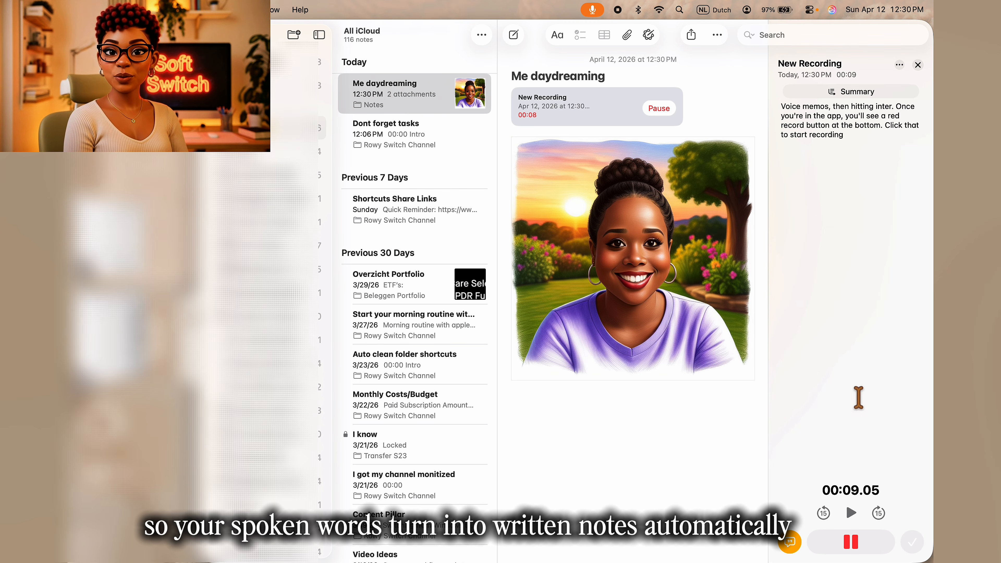
Pause the recording after about 10 seconds, view its transcript summary and save the recording to the note.
{"action": "left_click", "coordinate": [850, 542]}
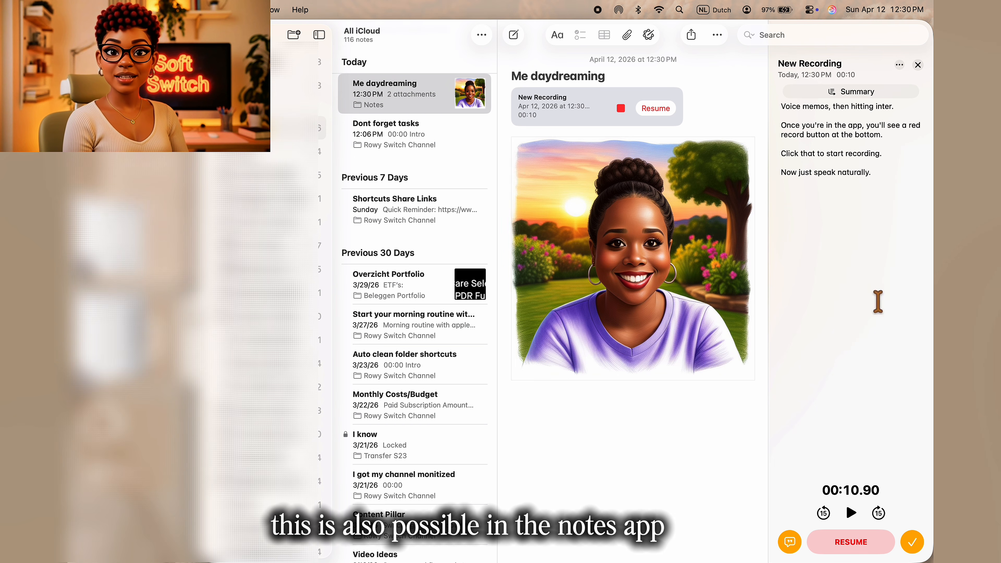
{"action": "left_click", "coordinate": [842, 91]}
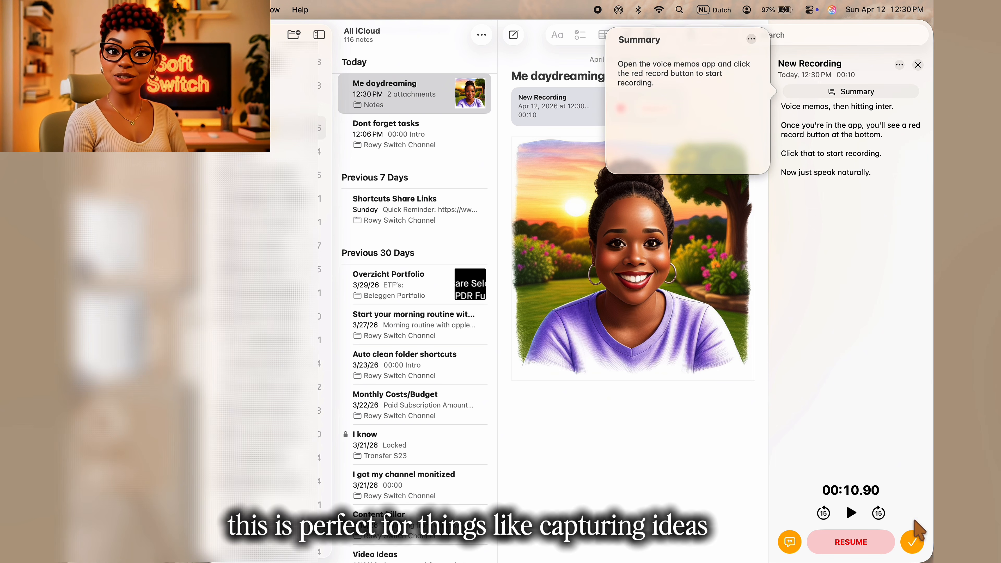
{"action": "left_click", "coordinate": [912, 541]}
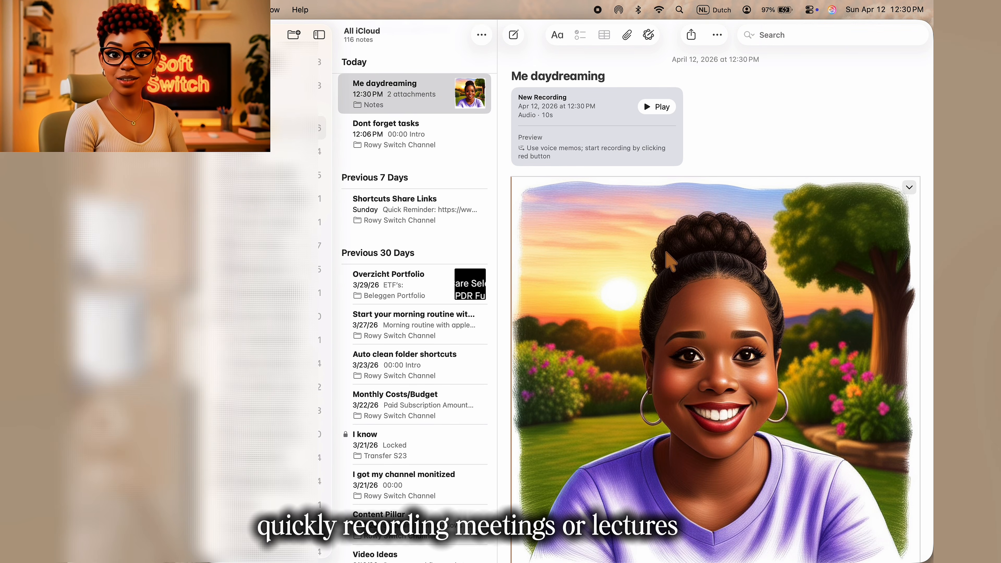
Reopen the saved recording from the note, copy its summary and paste it into the note below the image.
{"action": "left_click", "coordinate": [611, 160]}
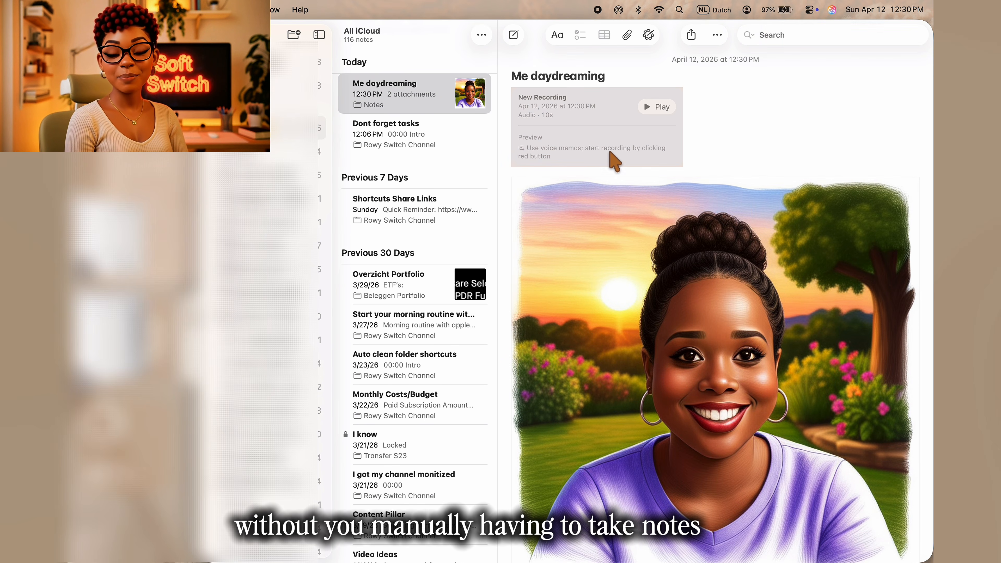
{"action": "double_click", "coordinate": [613, 160]}
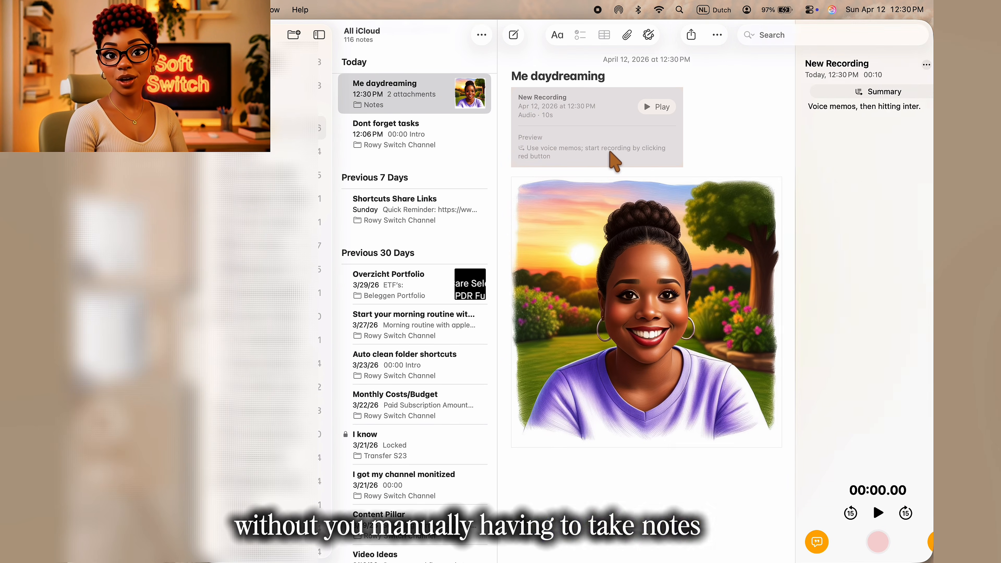
{"action": "left_click", "coordinate": [833, 93]}
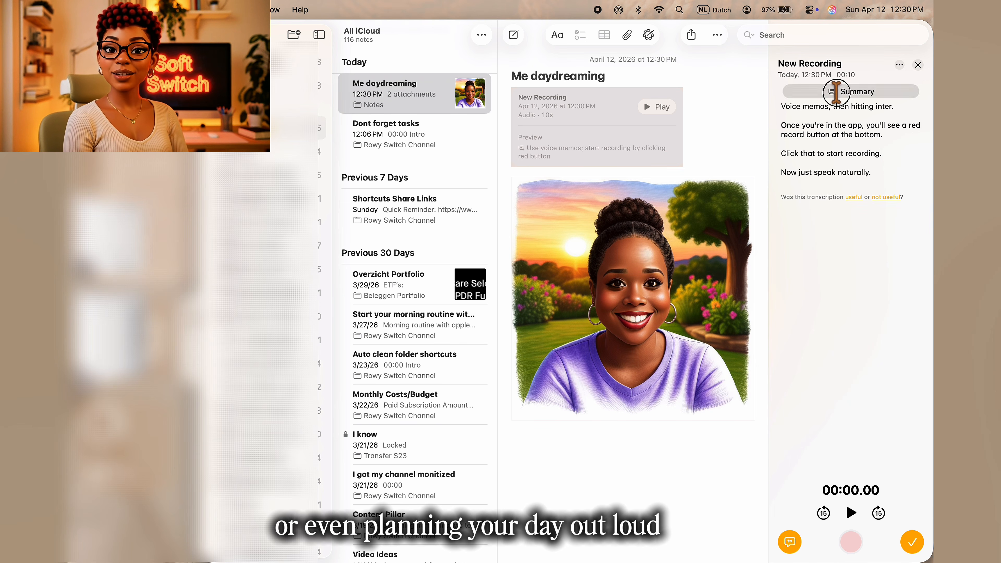
{"action": "left_click", "coordinate": [752, 40]}
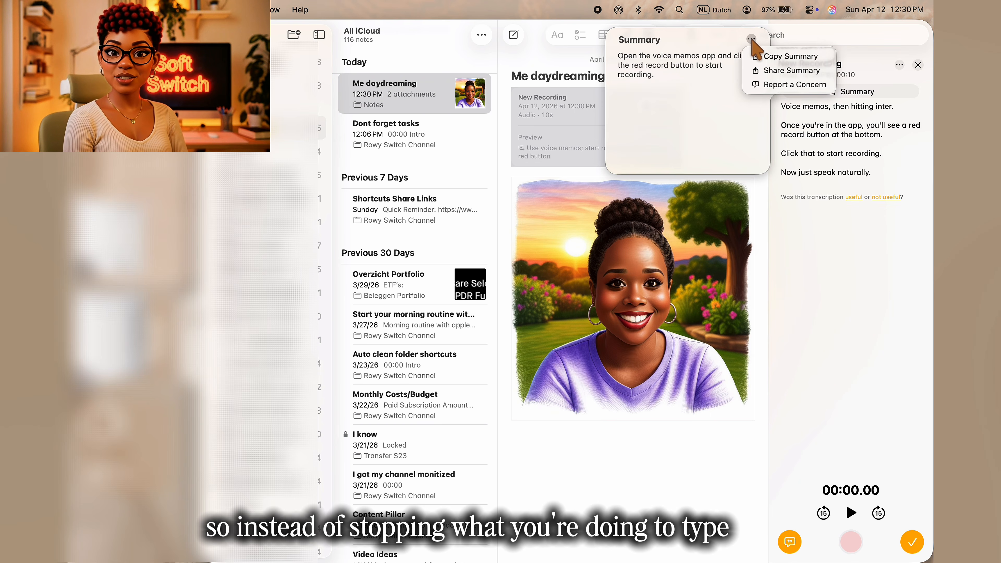
{"action": "left_click", "coordinate": [776, 59]}
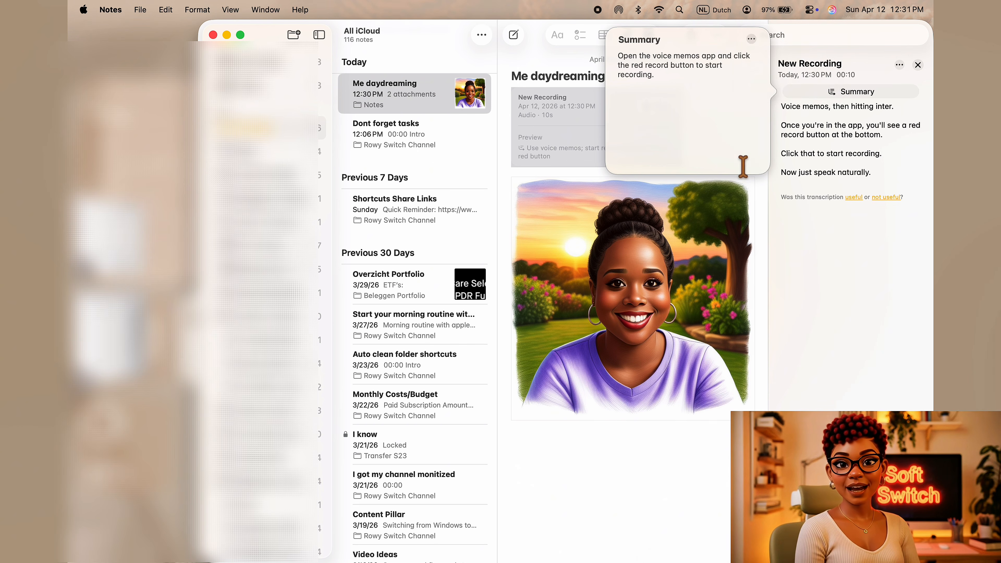
{"action": "left_click", "coordinate": [614, 434]}
{"action": "key", "text": "super+v"}
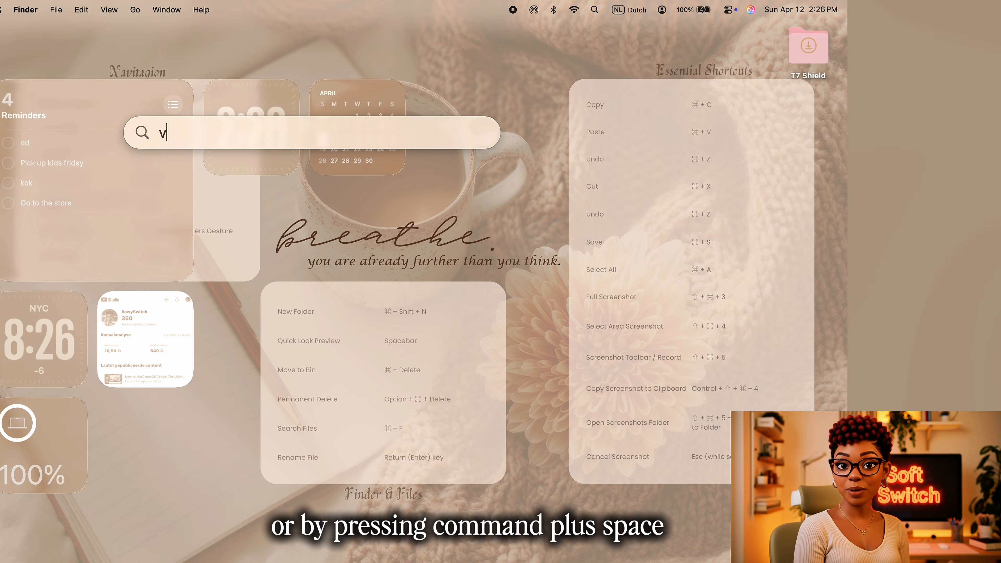
Open the Voice Memos app and record a voice memo of about 25 seconds with its transcription shown, then save it.
{"action": "type", "text": "oice Memos.app"}
{"action": "key", "text": "Return"}
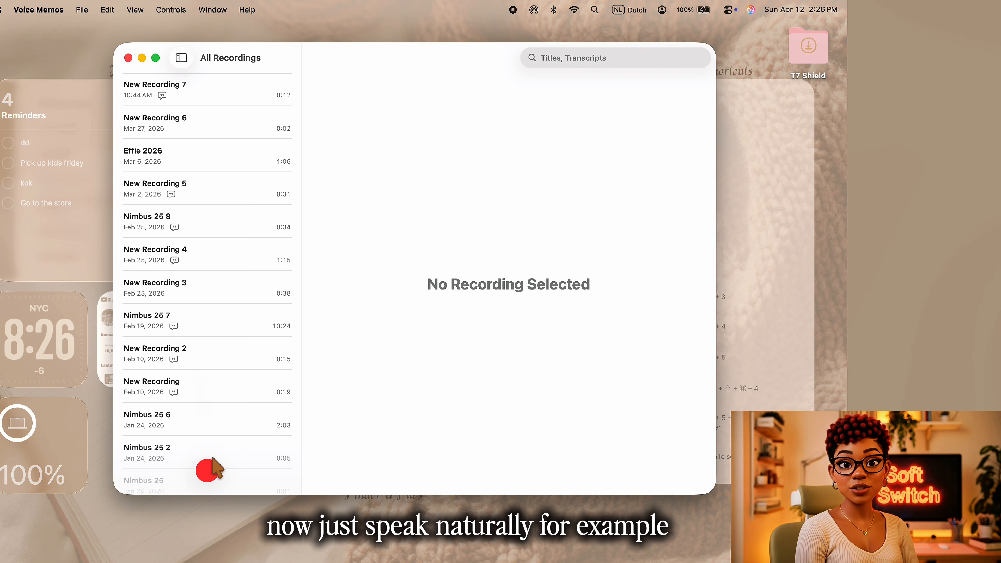
{"action": "left_click", "coordinate": [208, 471]}
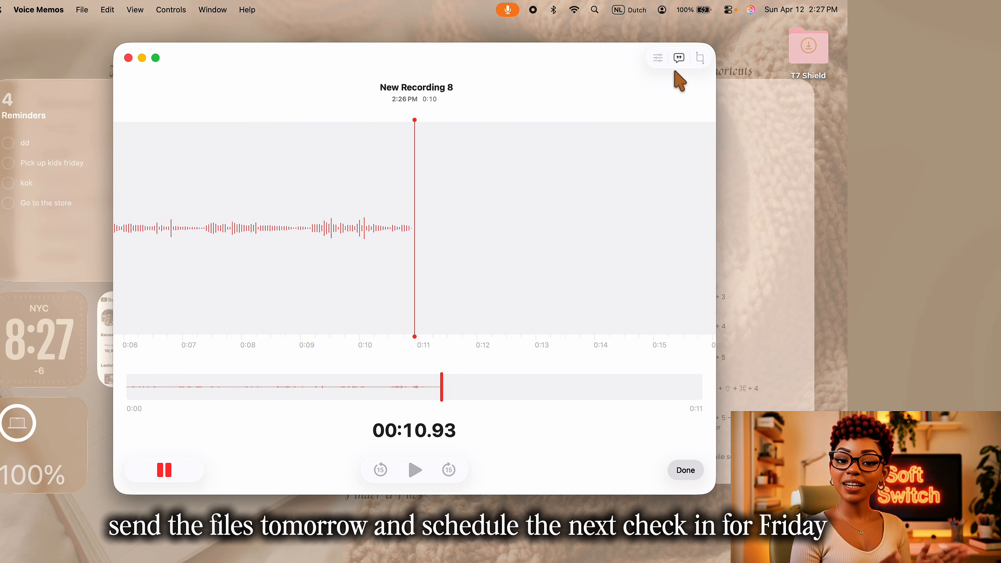
{"action": "left_click", "coordinate": [678, 60]}
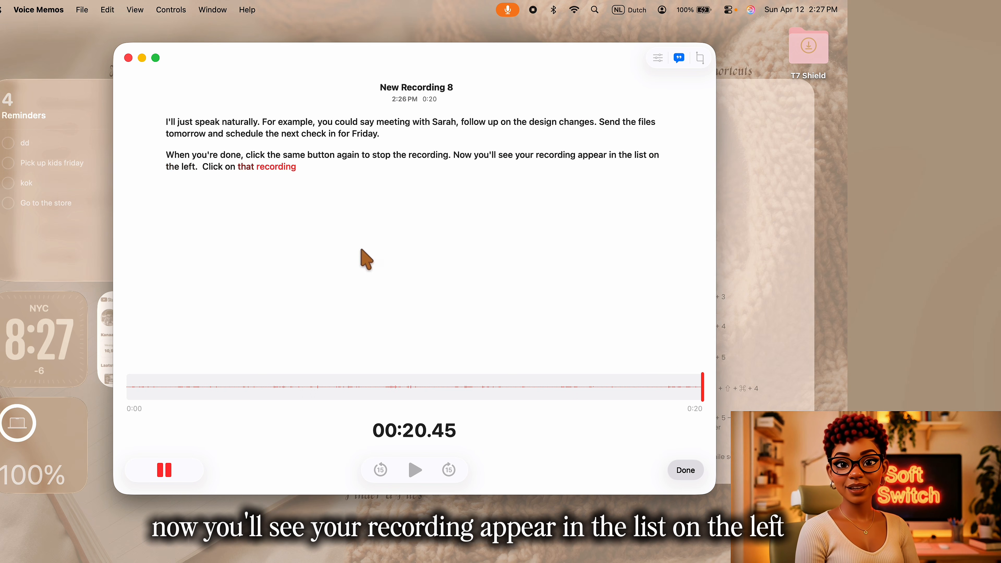
{"action": "left_click", "coordinate": [173, 472]}
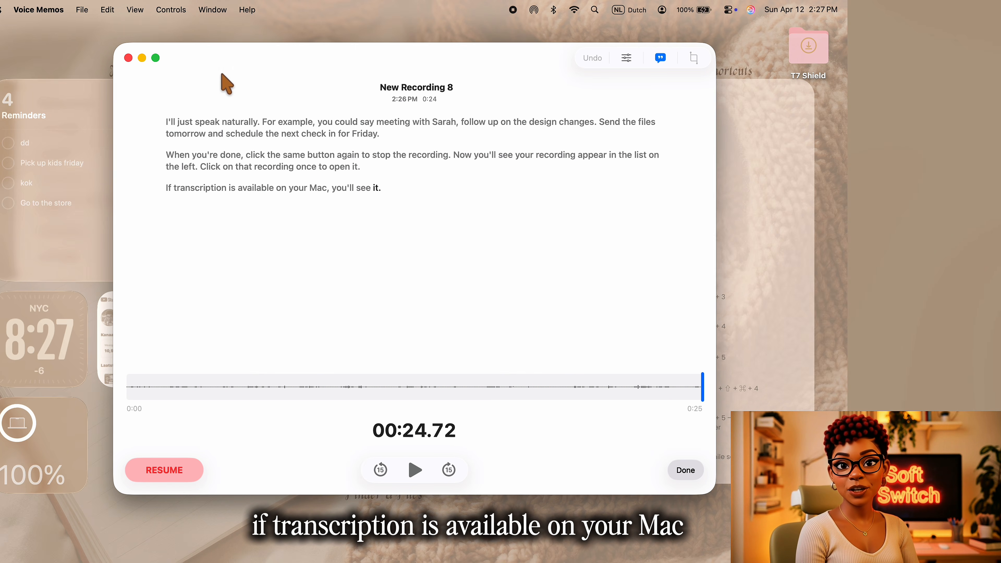
{"action": "left_click", "coordinate": [686, 470]}
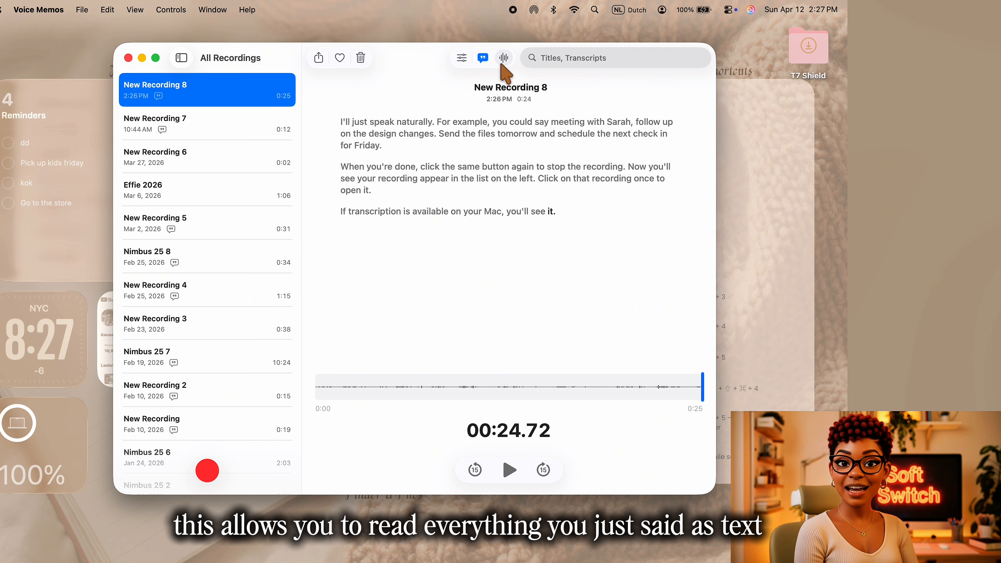
Show the transcription of the newest voice memo, select all of its text and copy it.
{"action": "left_click", "coordinate": [484, 63]}
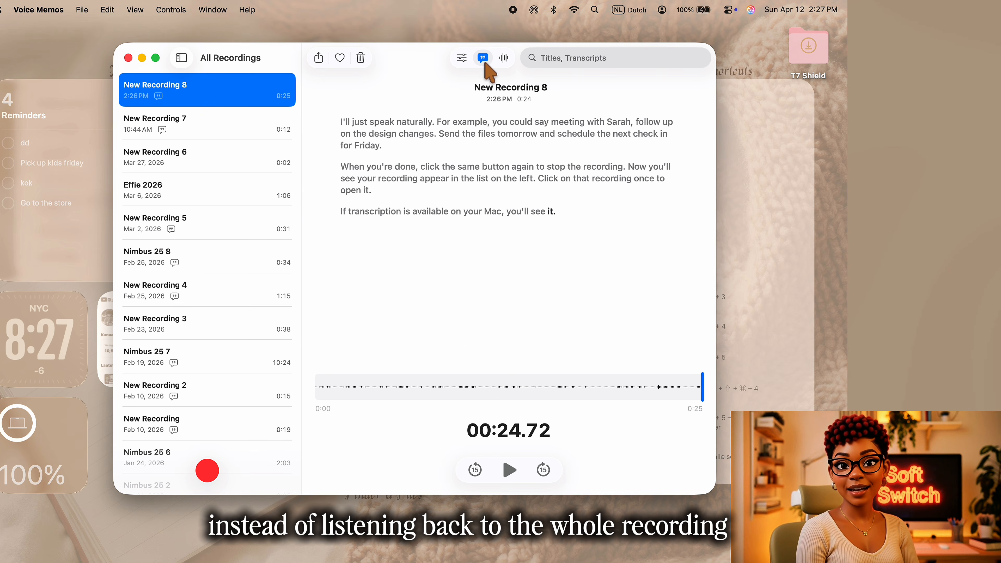
{"action": "left_click", "coordinate": [485, 63]}
{"action": "left_click", "coordinate": [485, 63]}
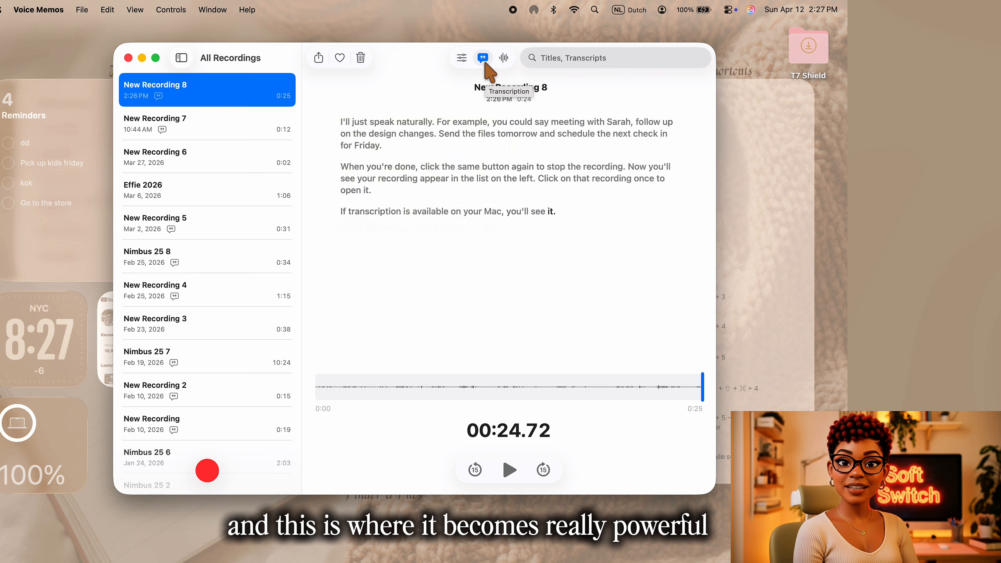
{"action": "left_click_drag", "start_coordinate": [560, 210], "coordinate": [351, 116]}
{"action": "right_click", "coordinate": [361, 182]}
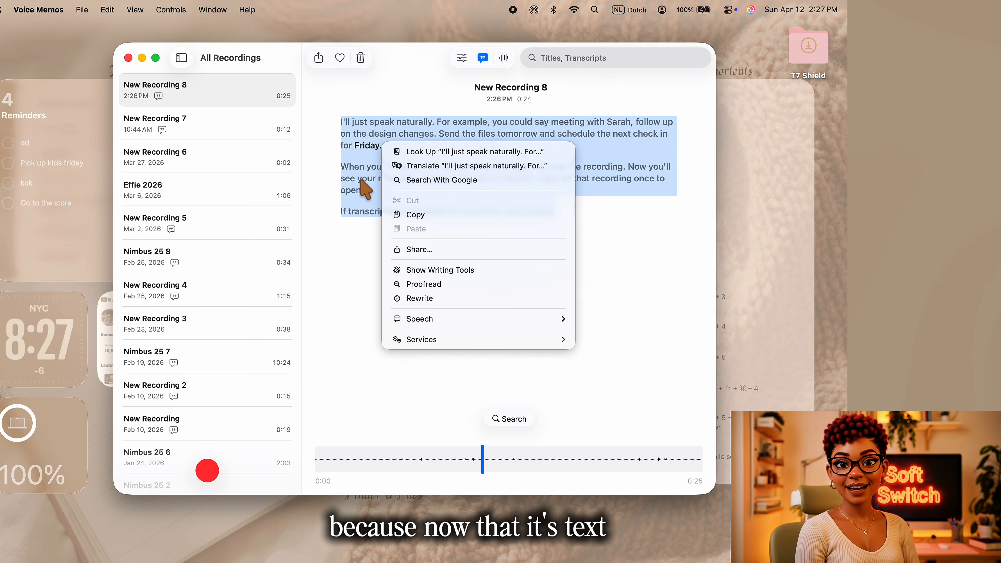
{"action": "left_click", "coordinate": [345, 165]}
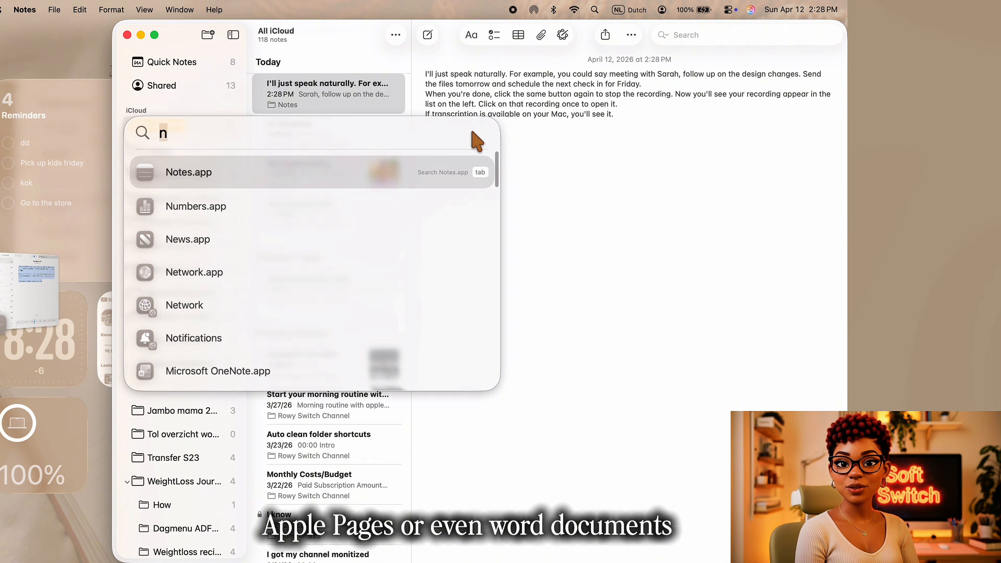
Switch to Microsoft Word, create a blank document and paste the voice memo transcript into it.
{"action": "key", "text": "BackSpace"}
{"action": "type", "text": "wor"}
{"action": "key", "text": "Return"}
{"action": "left_click", "coordinate": [234, 130]}
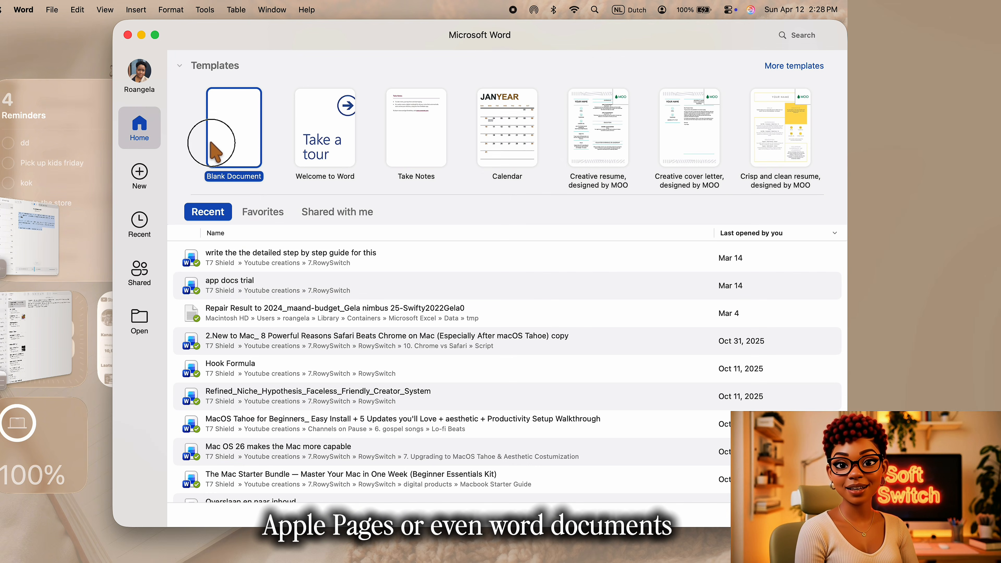
{"action": "key", "text": "super+v"}
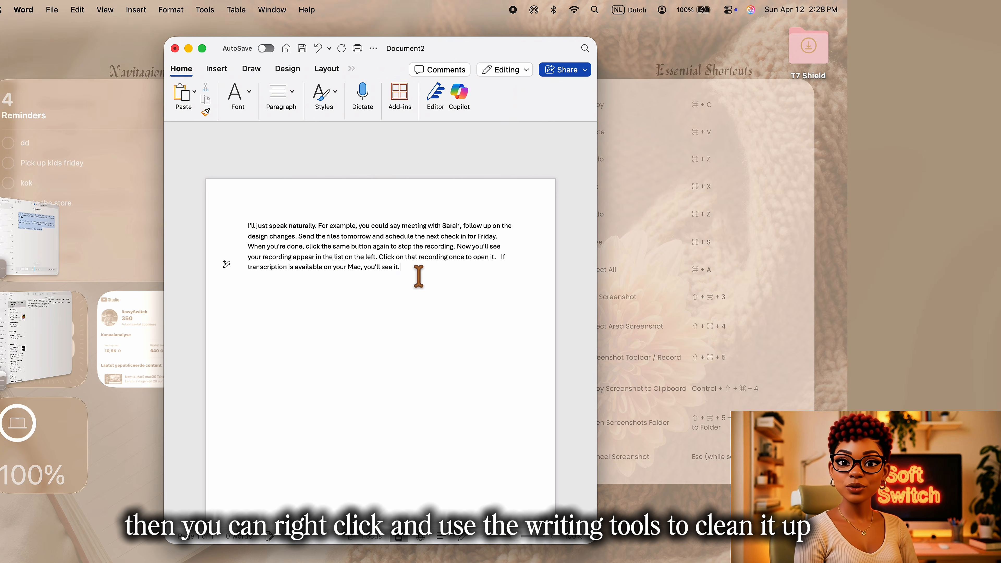
Summarize the pasted transcript with Writing Tools, insert the summary below it and select both paragraphs.
{"action": "left_click_drag", "start_coordinate": [419, 276], "coordinate": [226, 223]}
{"action": "right_click", "coordinate": [278, 239]}
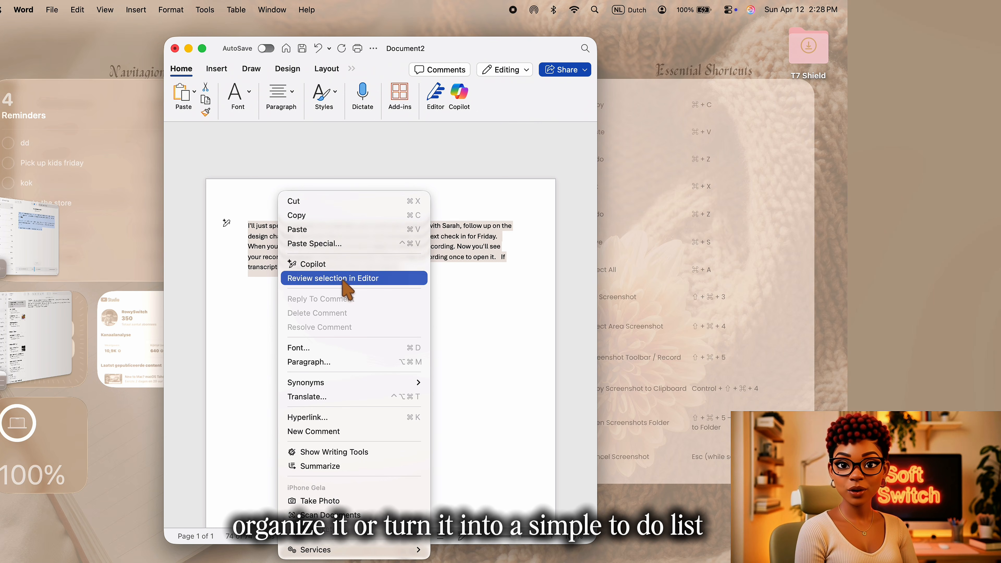
{"action": "left_click", "coordinate": [357, 467]}
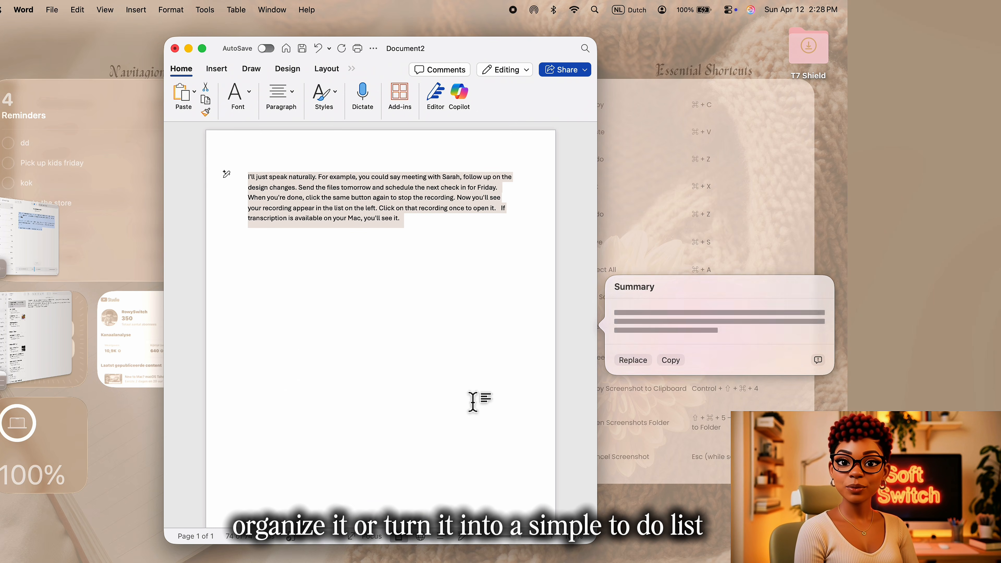
{"action": "left_click", "coordinate": [667, 362]}
{"action": "left_click", "coordinate": [451, 337]}
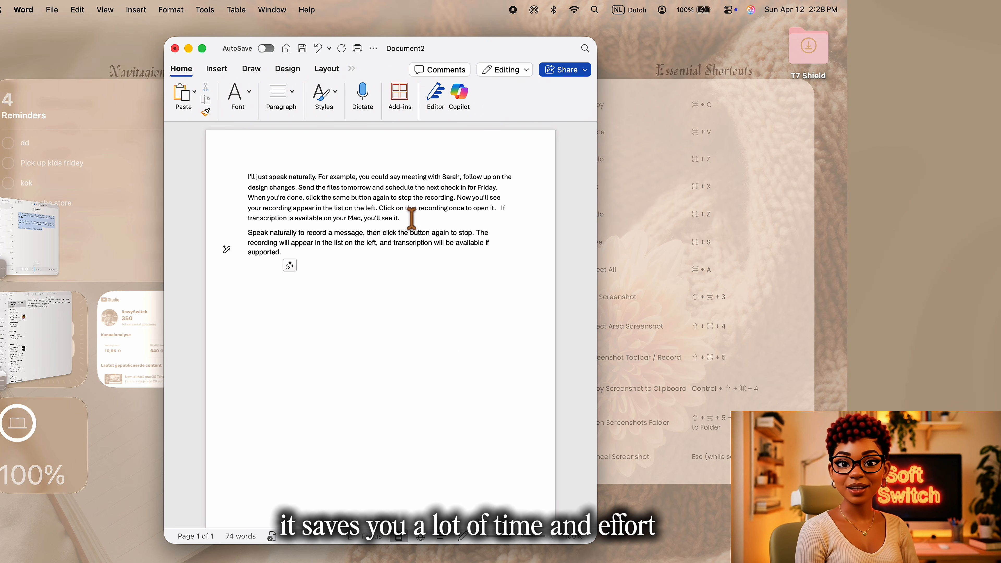
{"action": "left_click_drag", "start_coordinate": [349, 252], "coordinate": [250, 179]}
{"action": "right_click", "coordinate": [282, 189]}
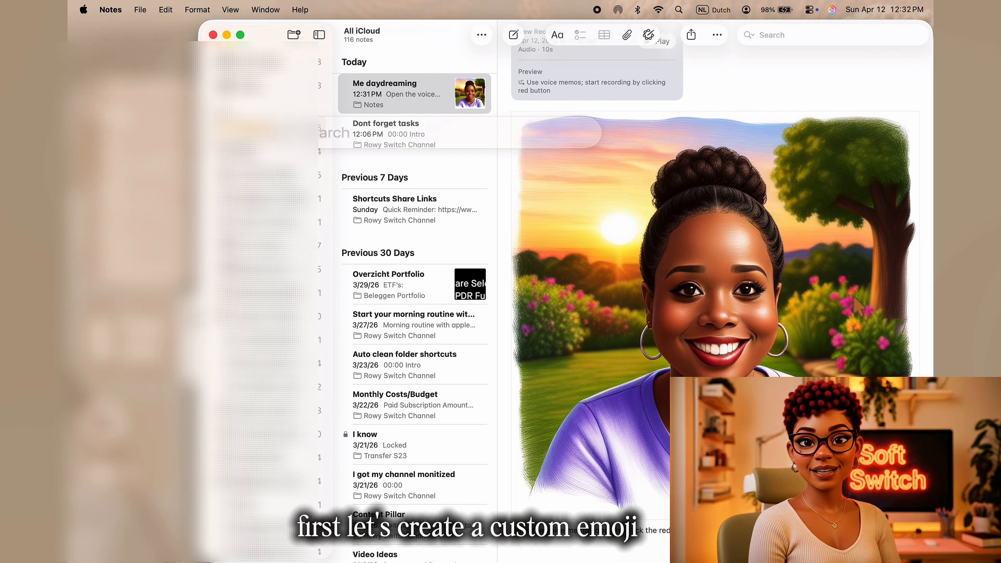
Switch to the Messages app and open the emoji picker for the message field of the current conversation.
{"action": "key", "text": "super+space"}
{"action": "type", "text": "me"}
{"action": "key", "text": "Return"}
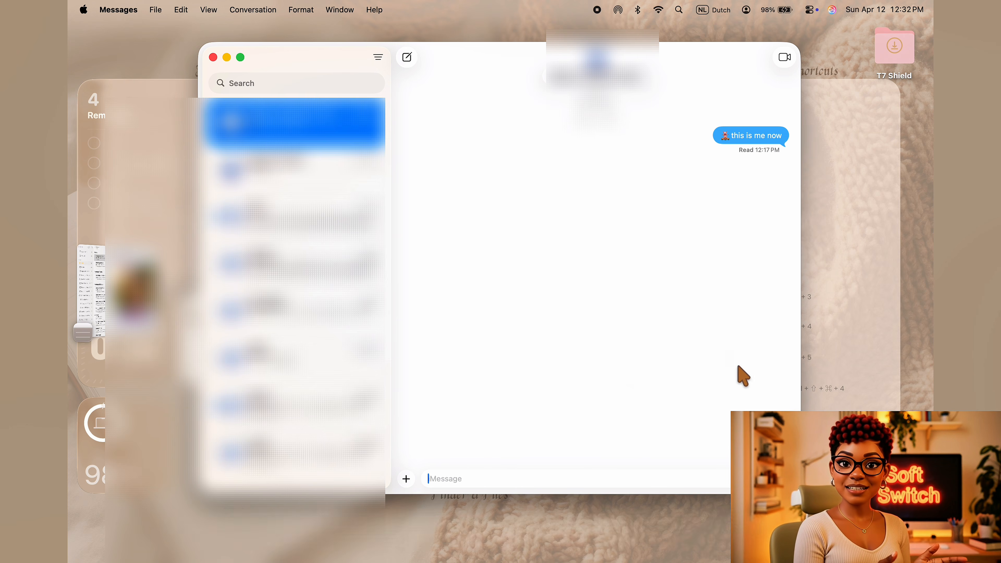
{"action": "key", "text": "ctrl+super+space"}
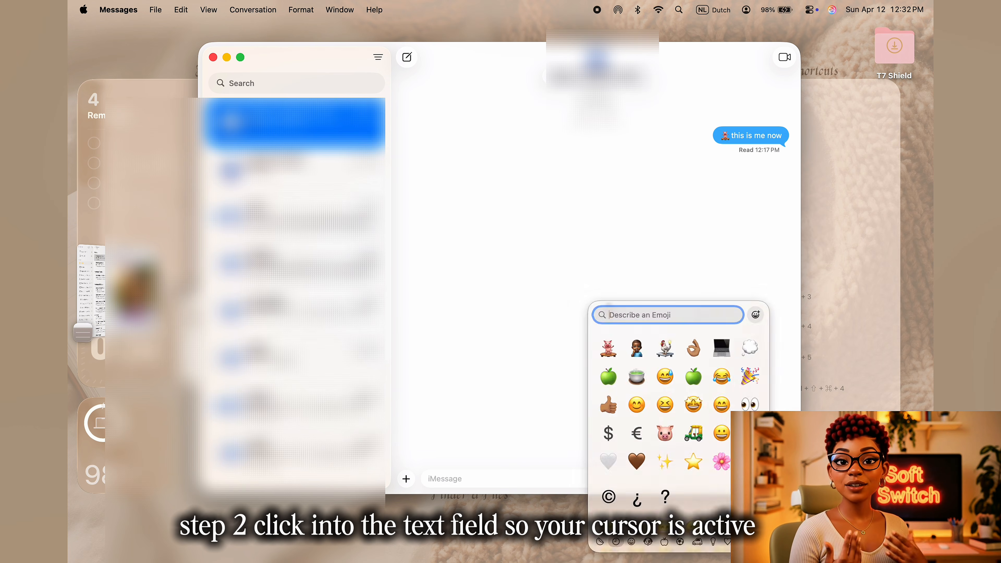
{"action": "left_click", "coordinate": [521, 476]}
{"action": "key", "text": "ctrl+super+space"}
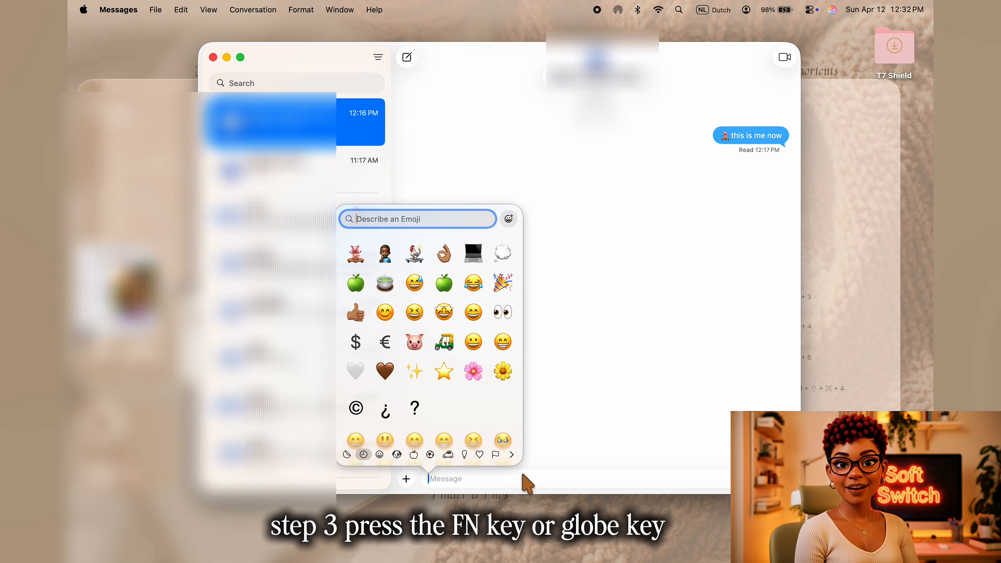
Generate a Genmoji from a description starting with "Chicken dancing" and go through the suggested variants.
{"action": "left_click", "coordinate": [509, 218]}
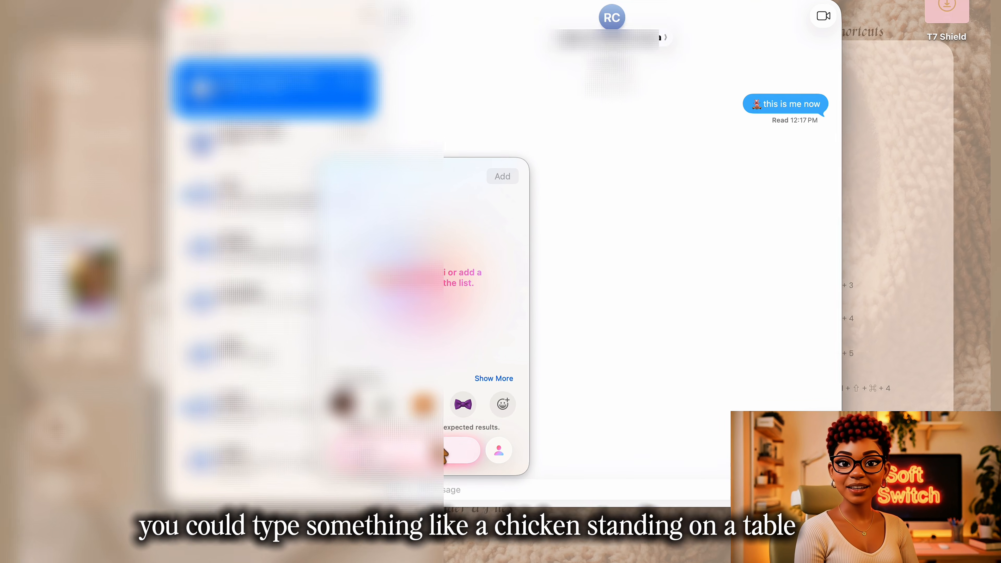
{"action": "type", "text": "chicken"}
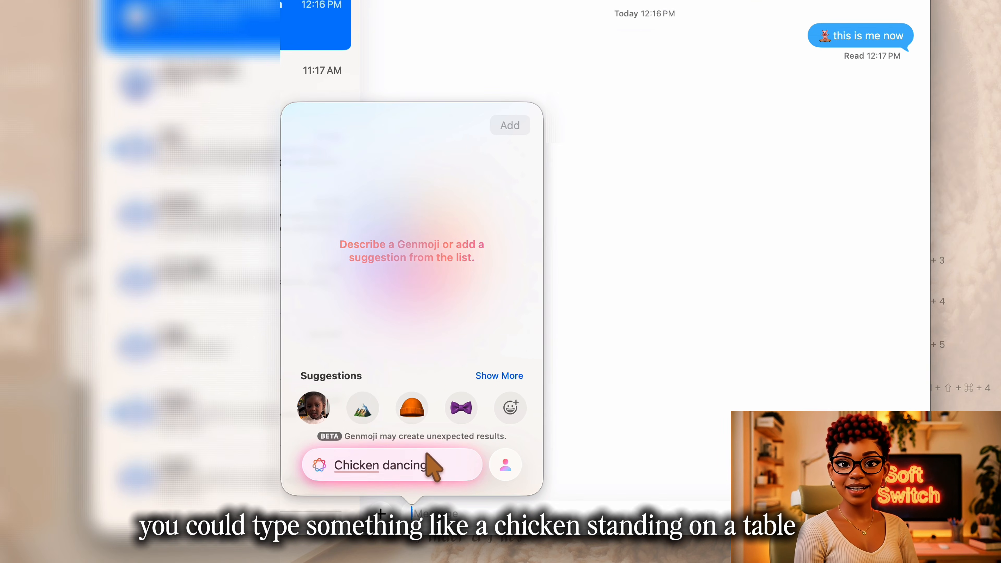
{"action": "key", "text": "Return"}
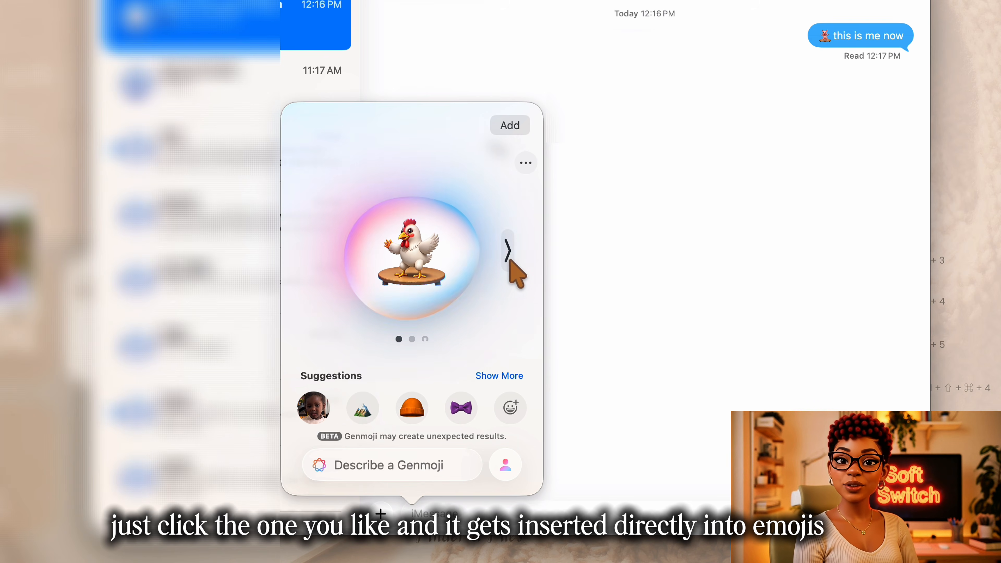
{"action": "left_click", "coordinate": [508, 256]}
{"action": "left_click", "coordinate": [508, 255]}
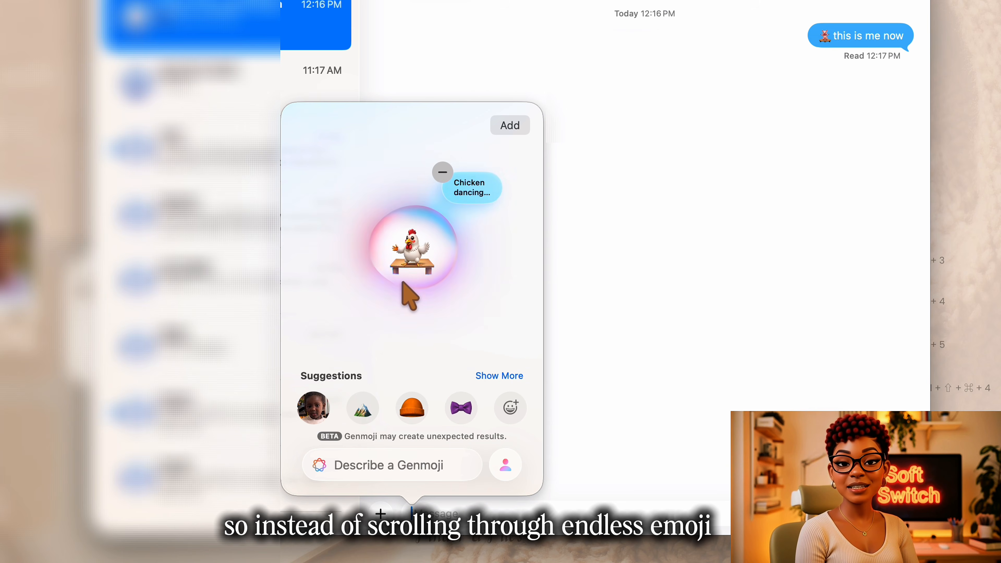
Add the first dancing chicken Genmoji variant to the emoji collection and insert it into the message field.
{"action": "left_click", "coordinate": [315, 249]}
{"action": "left_click", "coordinate": [359, 290]}
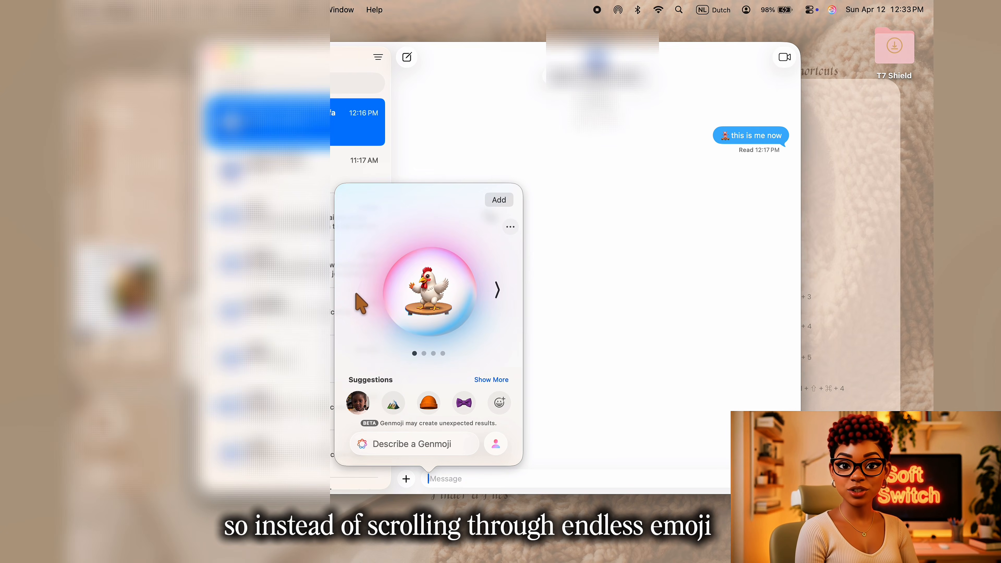
{"action": "left_click", "coordinate": [498, 200]}
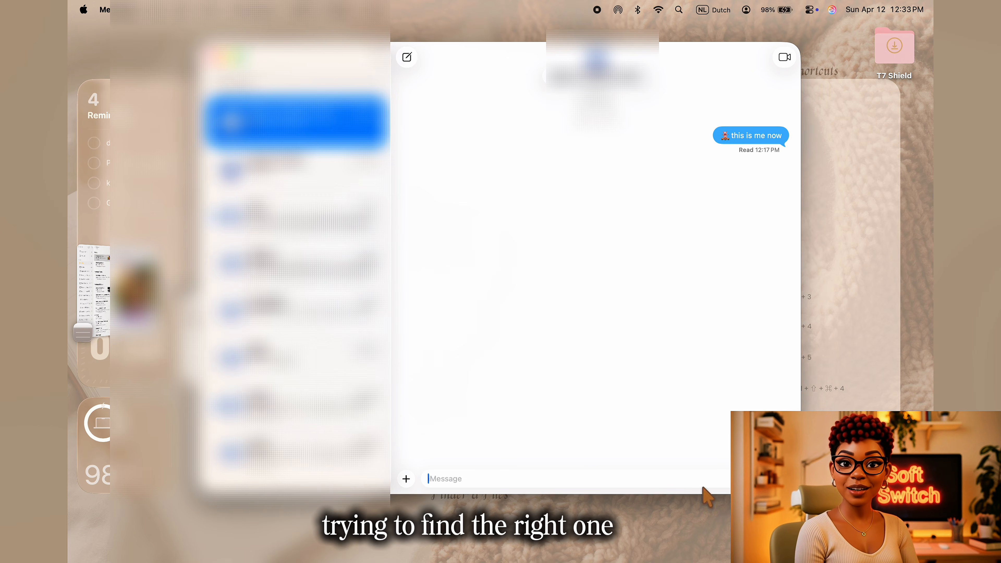
{"action": "key", "text": "ctrl+super+space"}
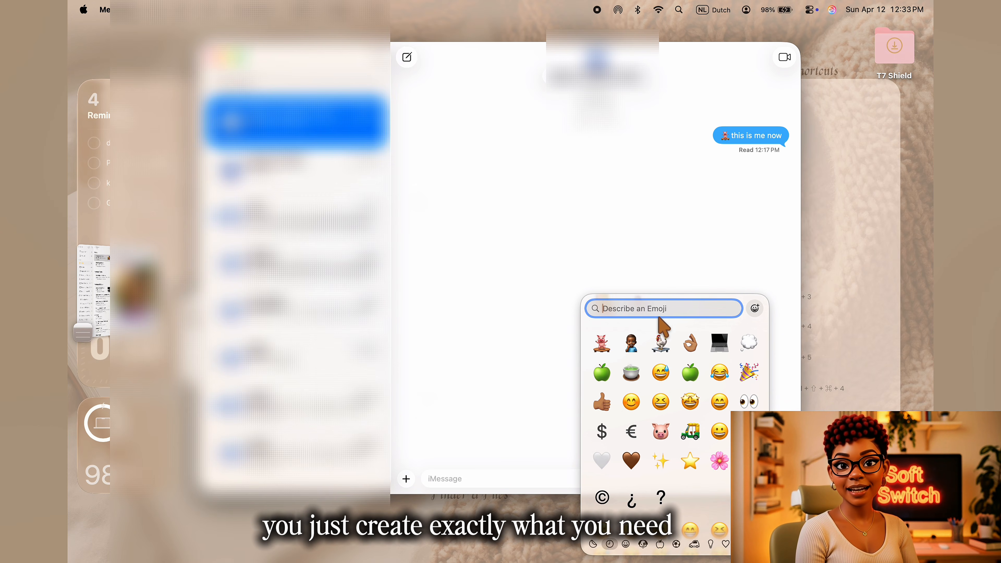
{"action": "type", "text": "ch"}
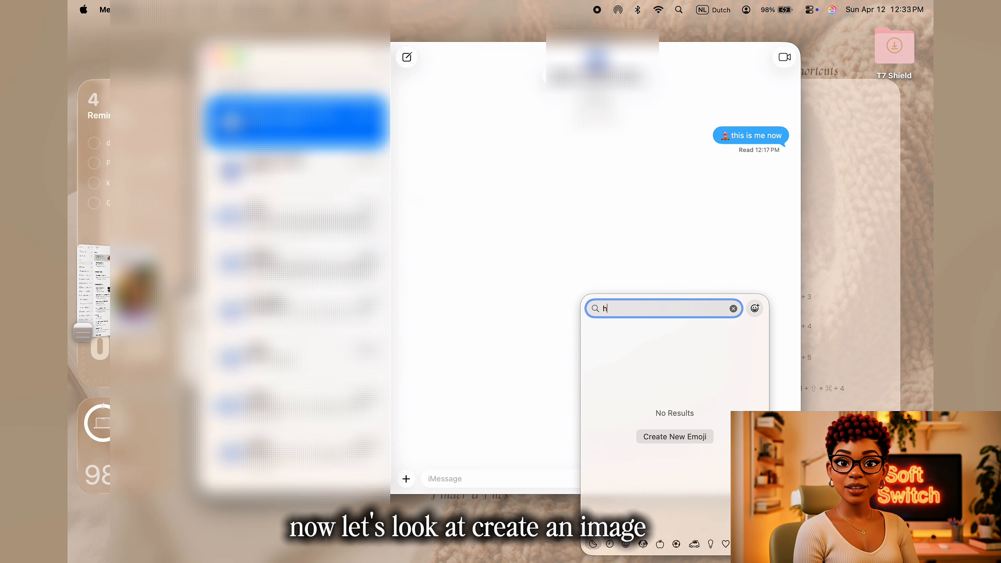
{"action": "left_click", "coordinate": [603, 340]}
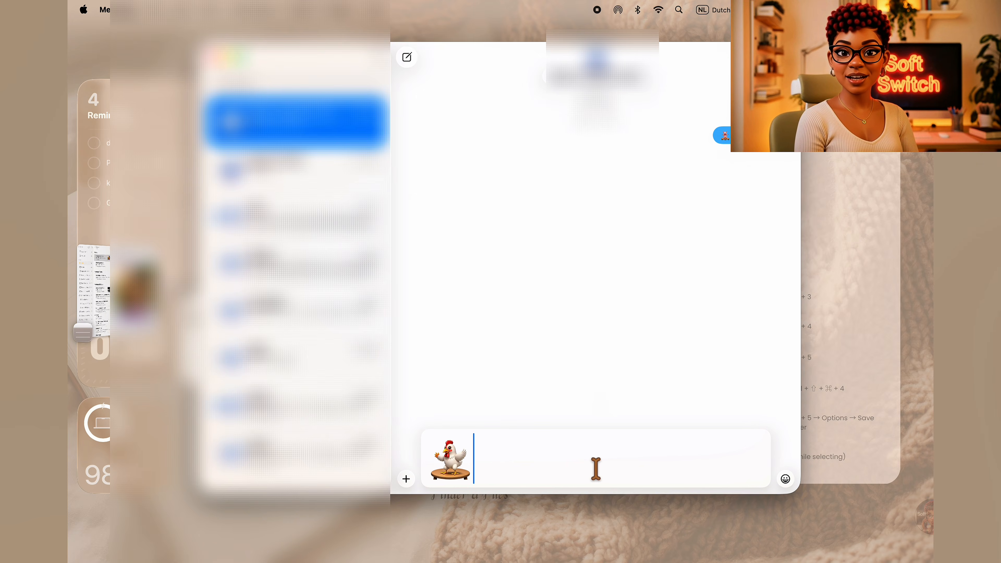
Switch to Image Playground and generate a new image from the description "Chicken dancing on a table".
{"action": "key", "text": "super+space"}
{"action": "type", "text": "i"}
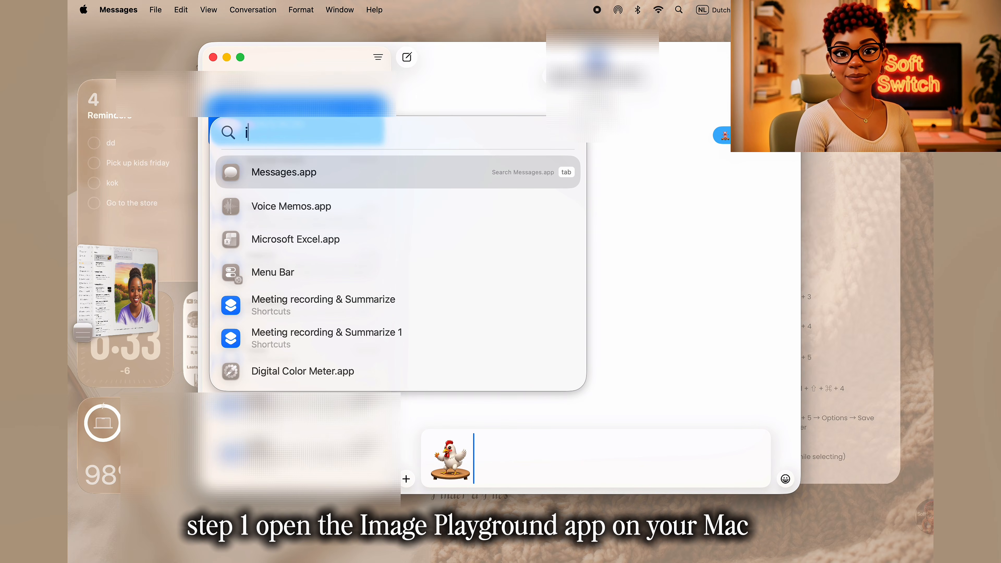
{"action": "type", "text": "mage Playground.app"}
{"action": "key", "text": "Return"}
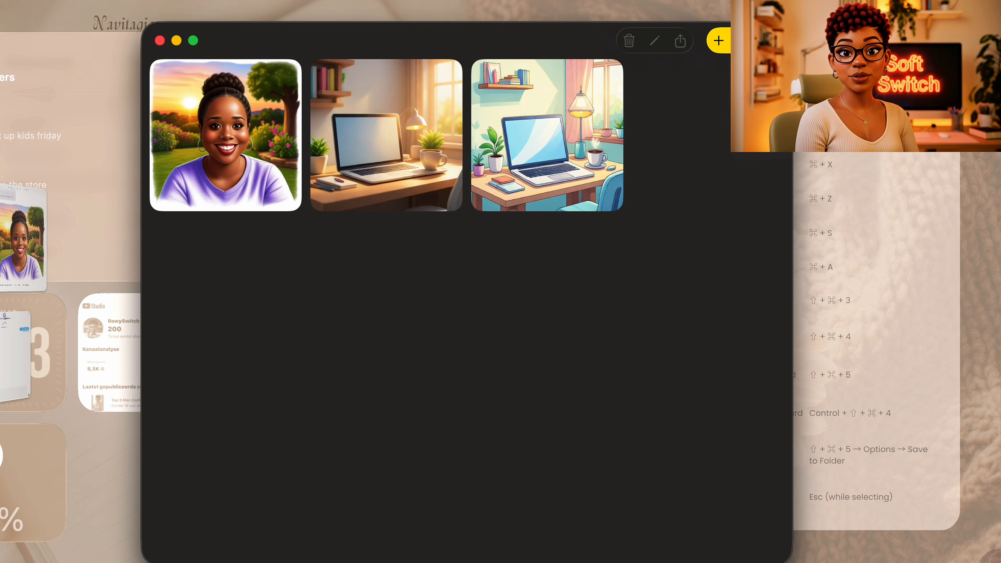
{"action": "left_click", "coordinate": [711, 85]}
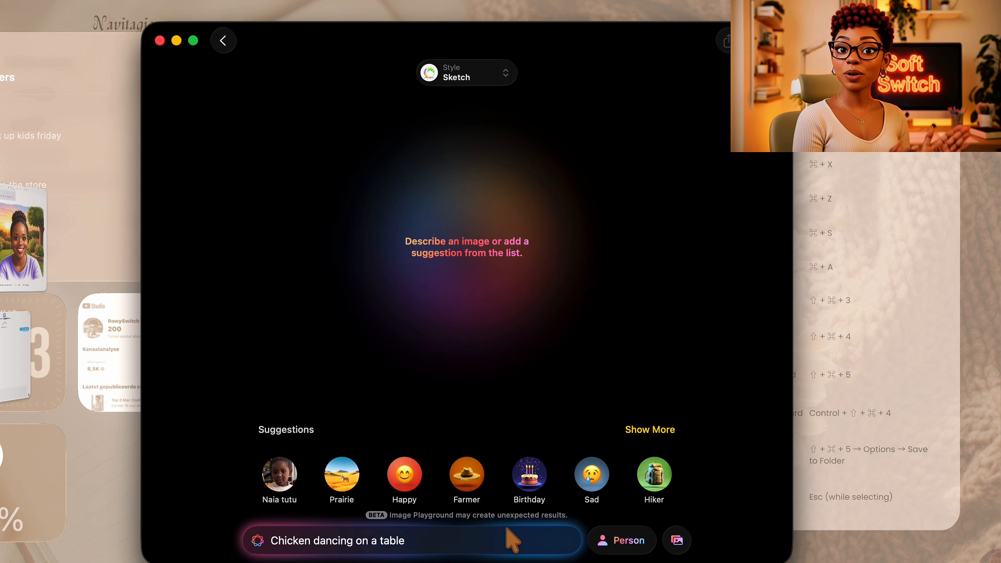
{"action": "key", "text": "Return"}
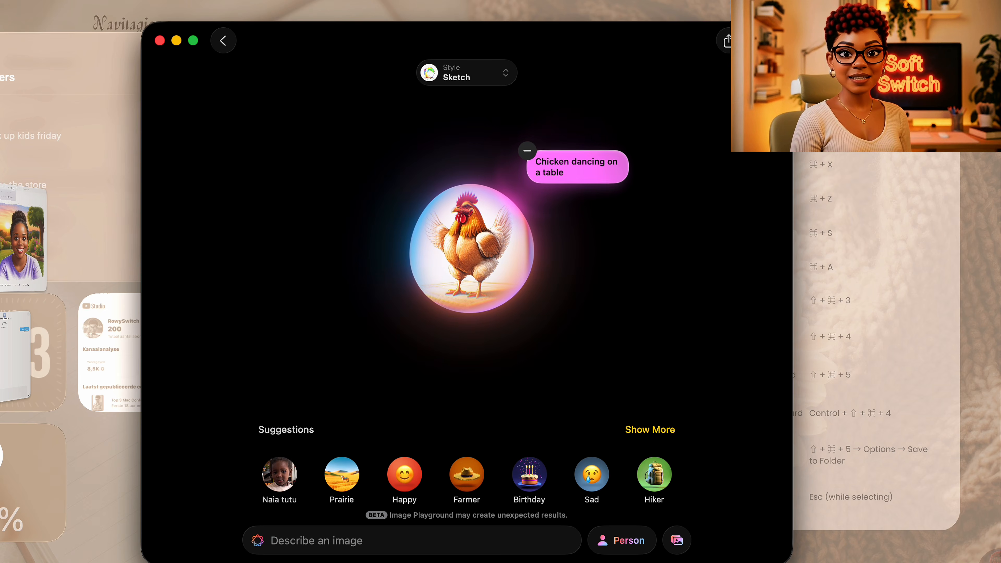
Change the style of the chicken image from Sketch to Animation.
{"action": "left_click", "coordinate": [473, 74]}
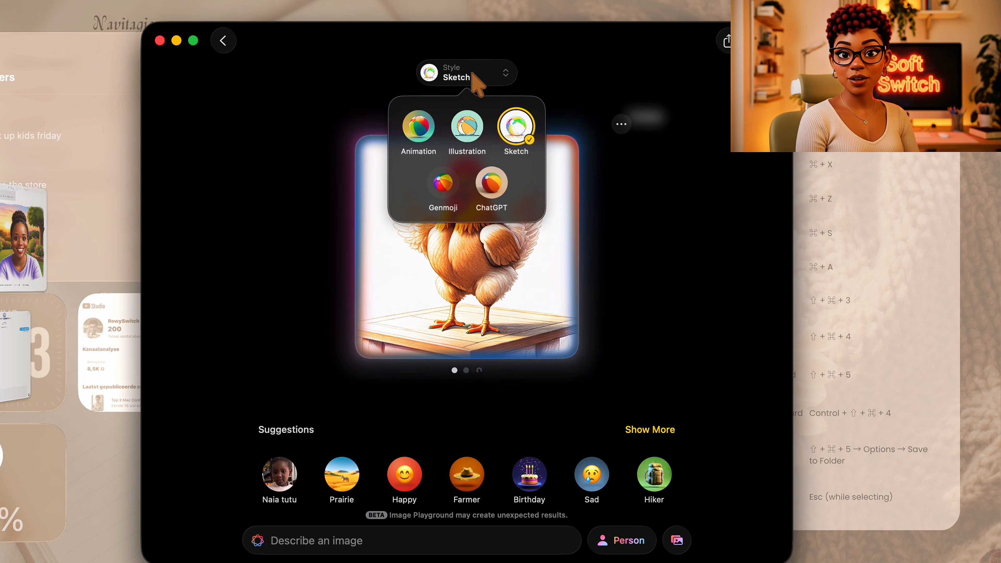
{"action": "left_click", "coordinate": [425, 129]}
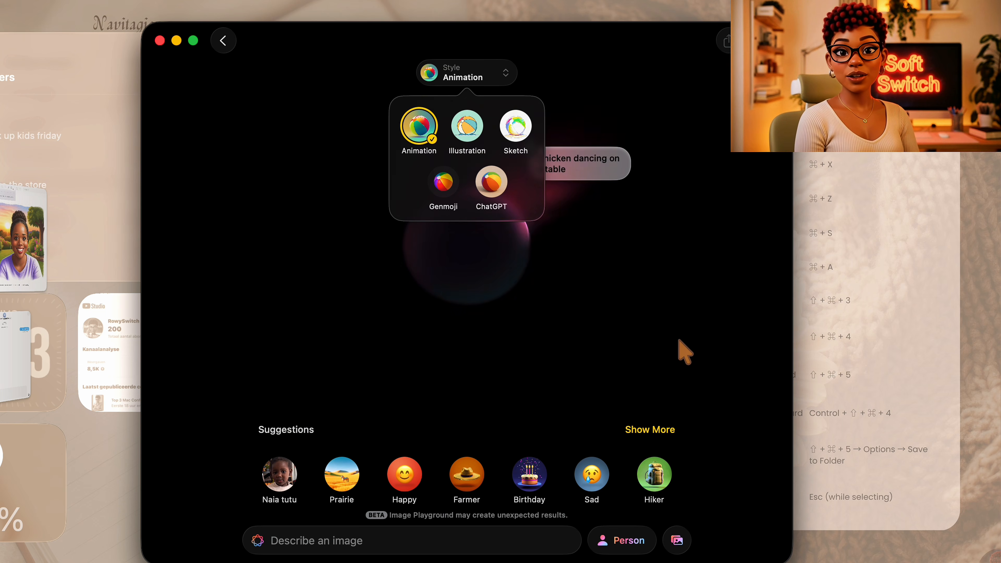
{"action": "left_click", "coordinate": [654, 339]}
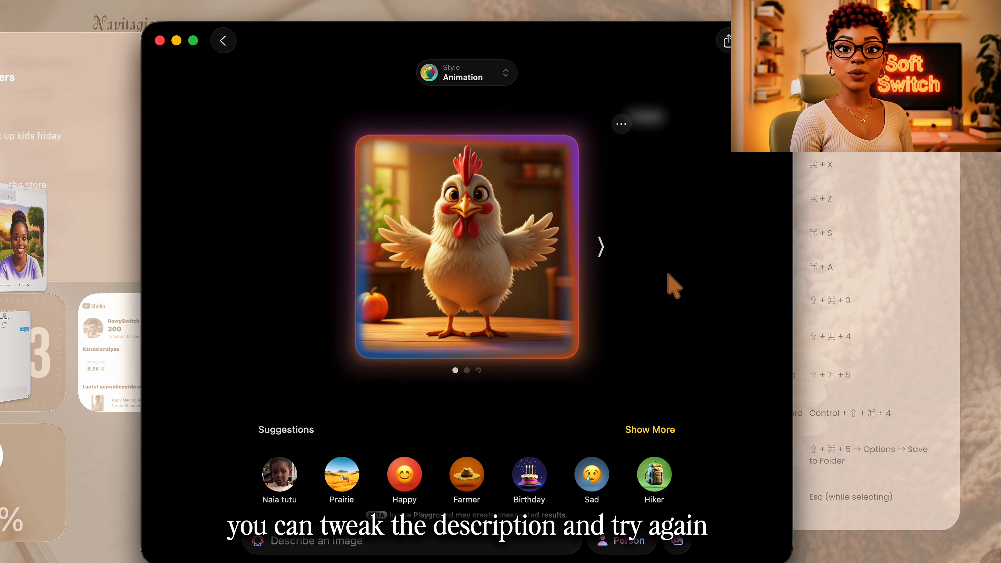
Go through the generated Animation variants and copy the third chicken image.
{"action": "left_click", "coordinate": [602, 249]}
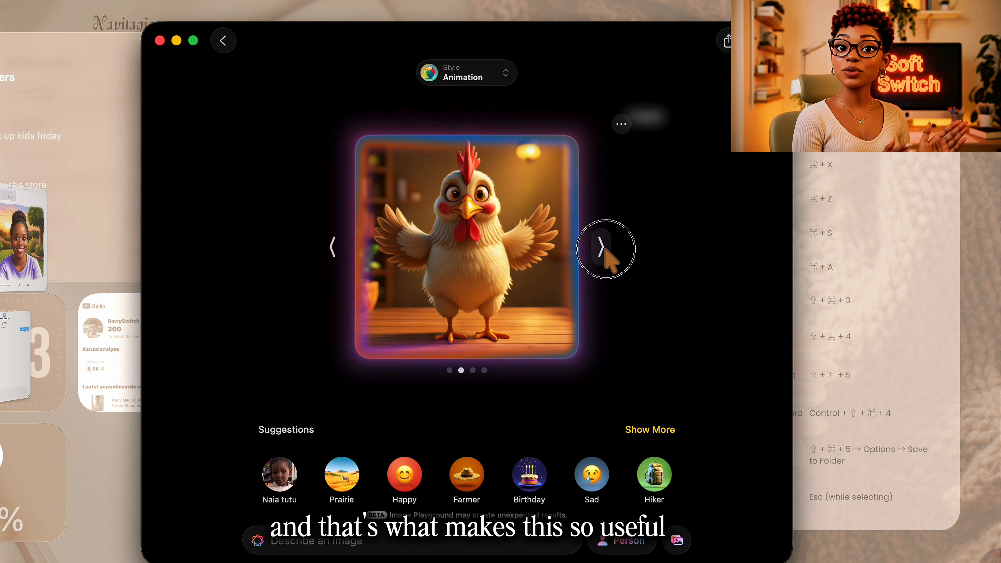
{"action": "left_click", "coordinate": [603, 248]}
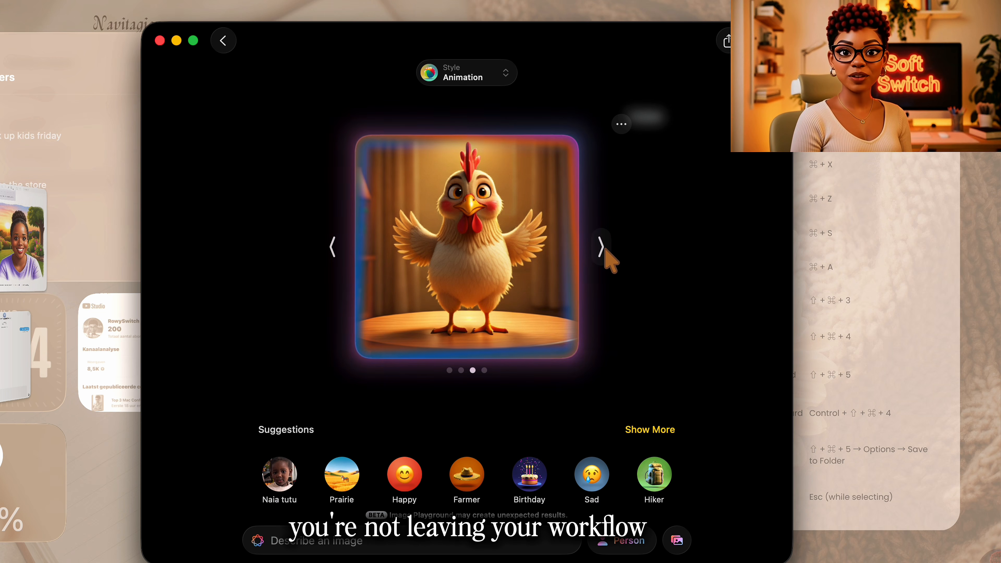
{"action": "left_click", "coordinate": [621, 125]}
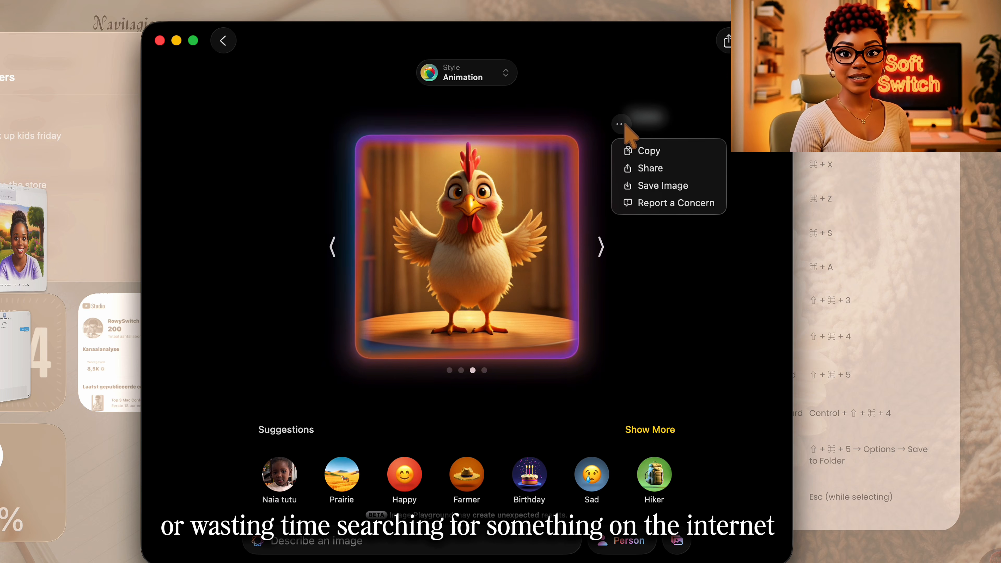
{"action": "left_click", "coordinate": [636, 149]}
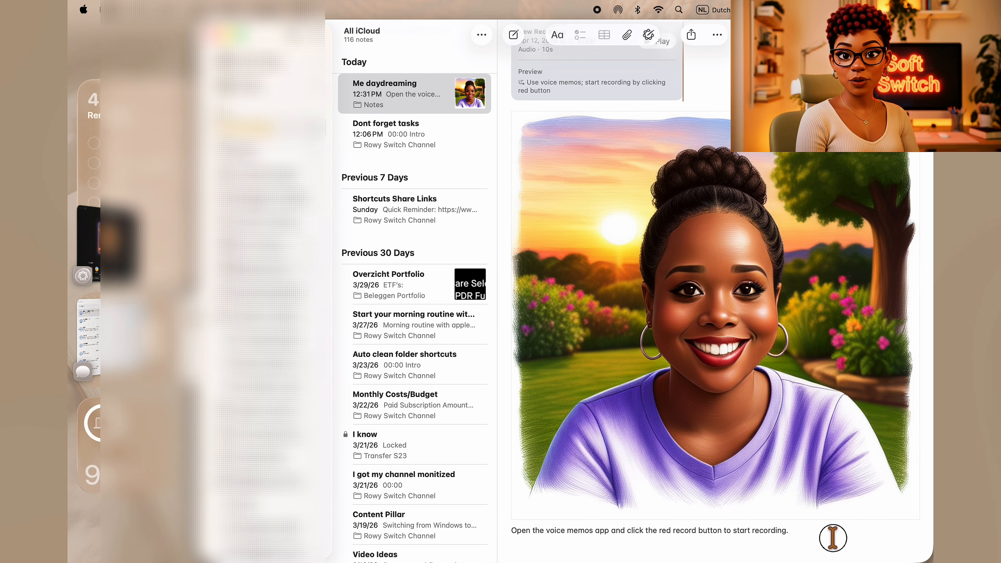
Paste the copied chicken image into the "Me daydreaming" note in Notes and send it in the Messages conversation.
{"action": "key", "text": "super+v"}
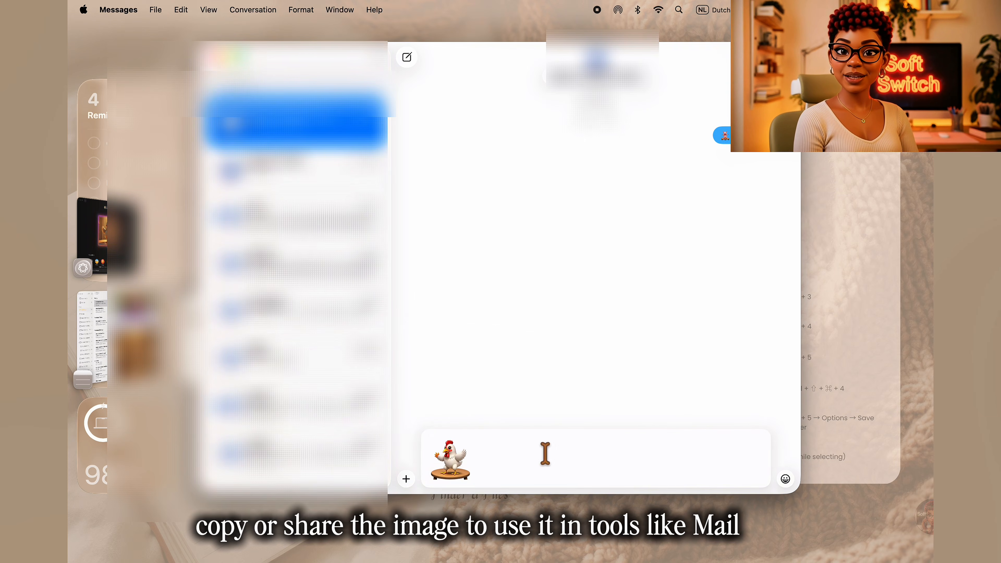
{"action": "scroll", "coordinate": [644, 438], "scroll_direction": "up", "scroll_amount": 2}
{"action": "scroll", "coordinate": [643, 438], "scroll_direction": "down", "scroll_amount": 2}
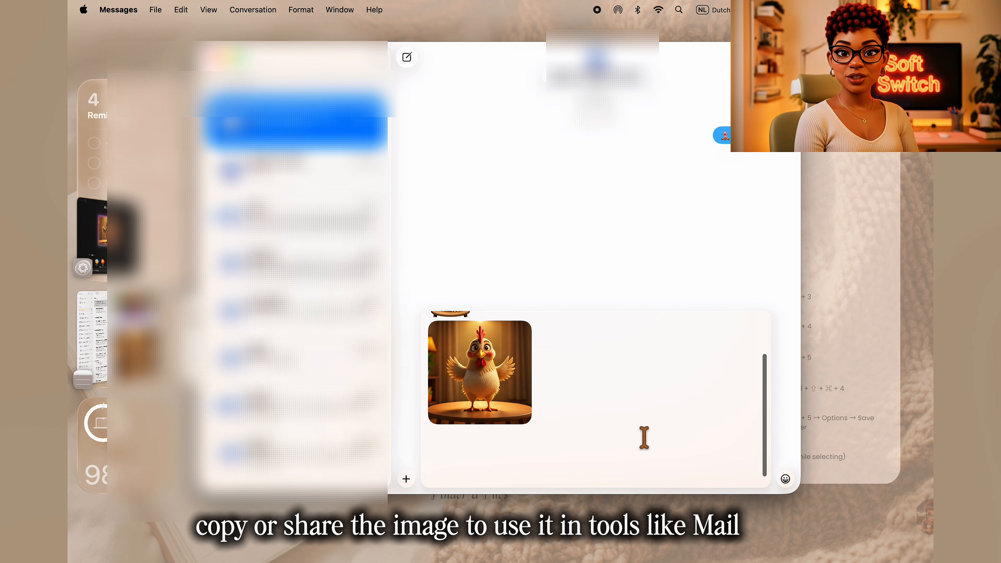
{"action": "key", "text": "Return"}
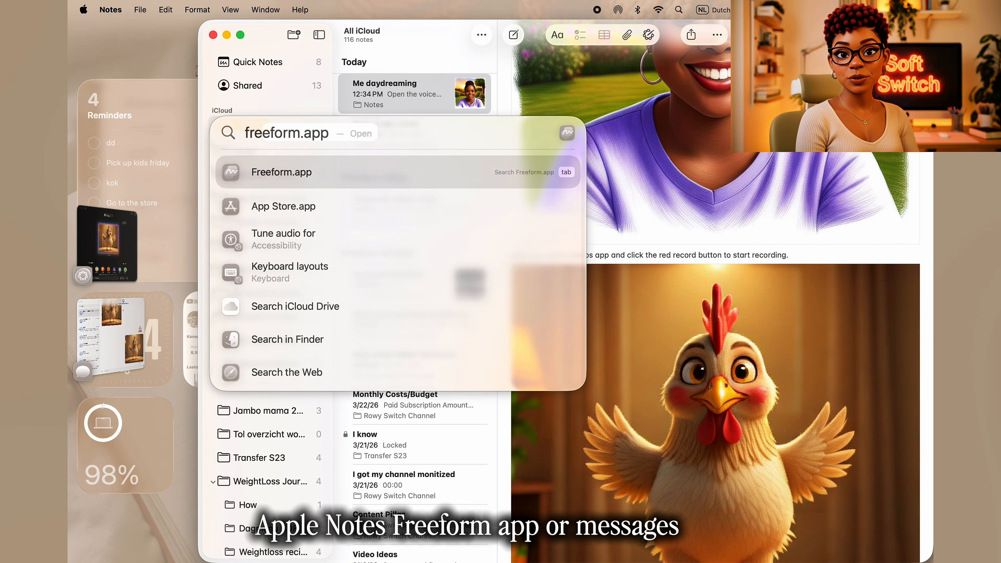
Switch to Freeform, open the "Sunday Morning vibes" board, paste the chicken image and place it beside the laptop picture.
{"action": "key", "text": "Return"}
{"action": "left_click", "coordinate": [474, 293]}
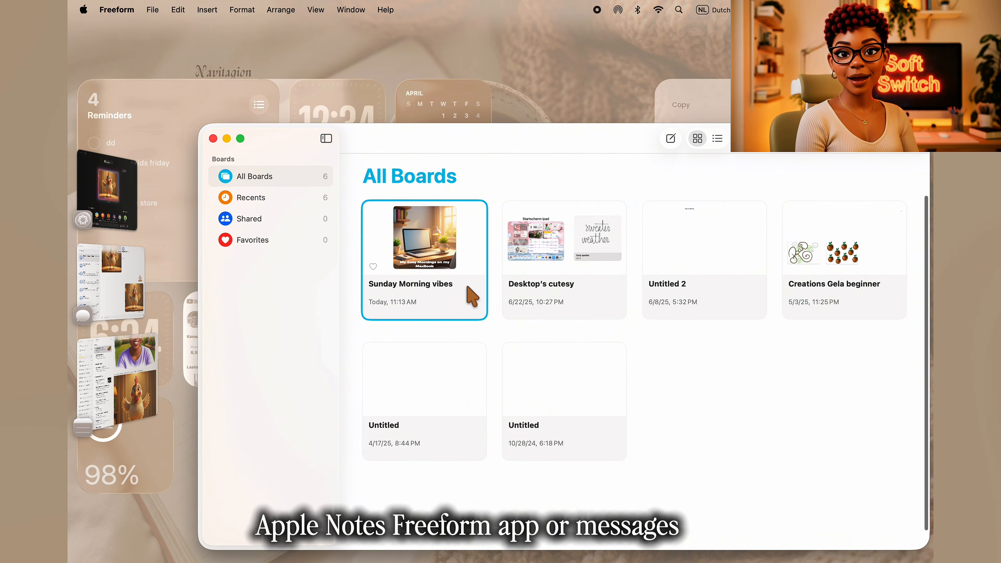
{"action": "double_click", "coordinate": [474, 293]}
{"action": "key", "text": "super+v"}
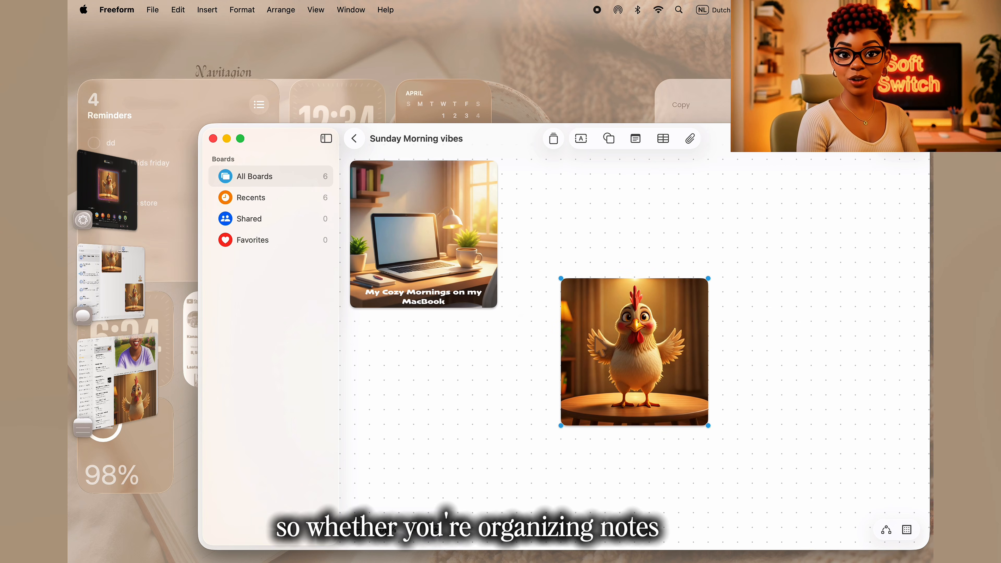
{"action": "left_click_drag", "start_coordinate": [606, 347], "coordinate": [574, 254]}
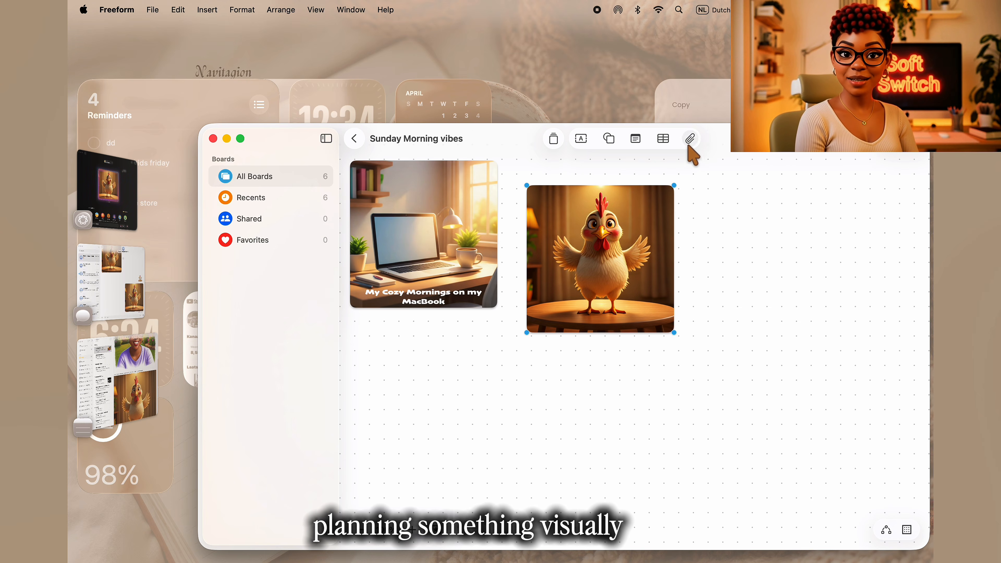
Add a text box reading "Trying to do everything at once" and place it over the lower part of the chicken image.
{"action": "left_click", "coordinate": [582, 141]}
{"action": "type", "text": "Trying to"}
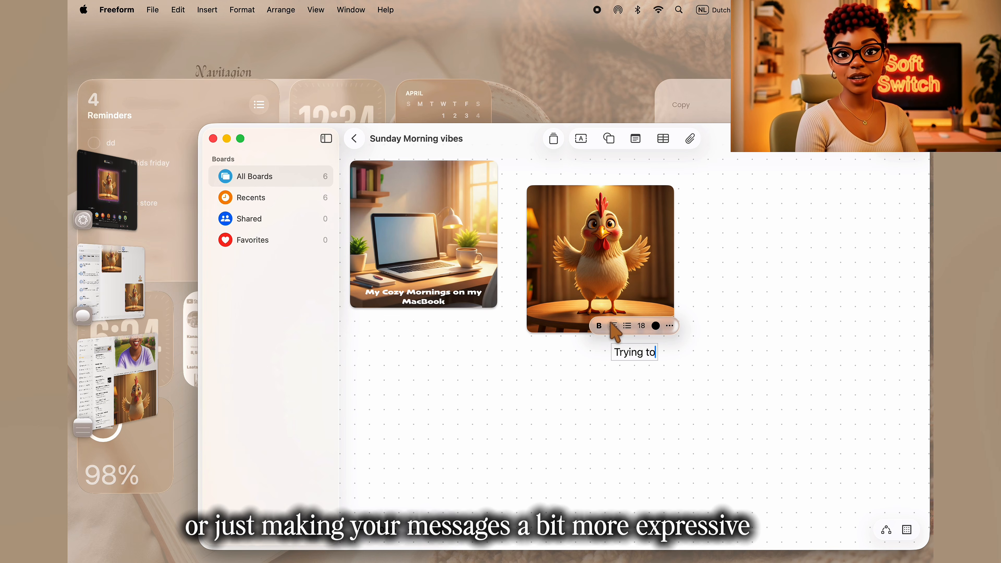
{"action": "type", "text": " do everything at"}
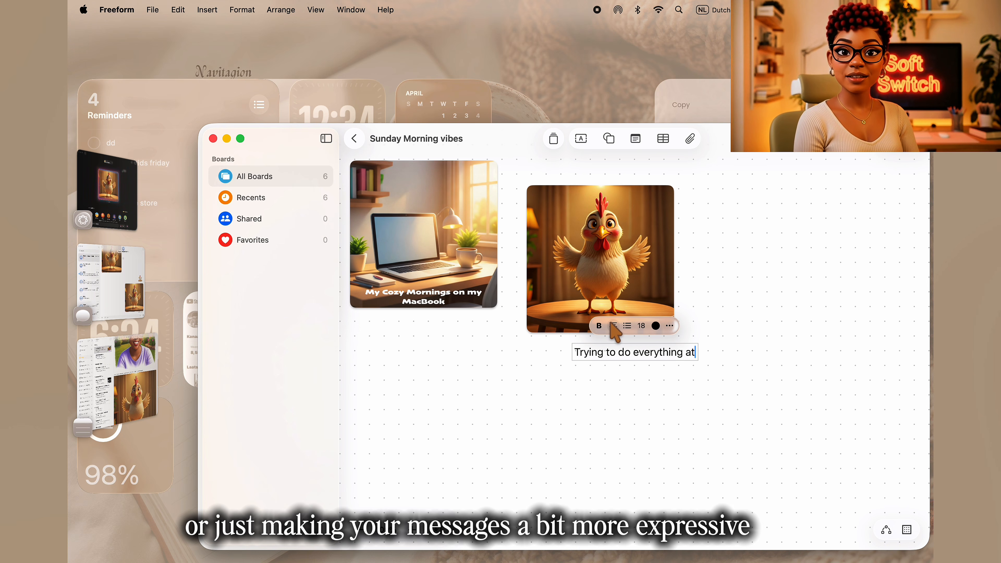
{"action": "type", "text": " once"}
{"action": "left_click", "coordinate": [656, 326]}
{"action": "left_click_drag", "start_coordinate": [659, 354], "coordinate": [641, 338]}
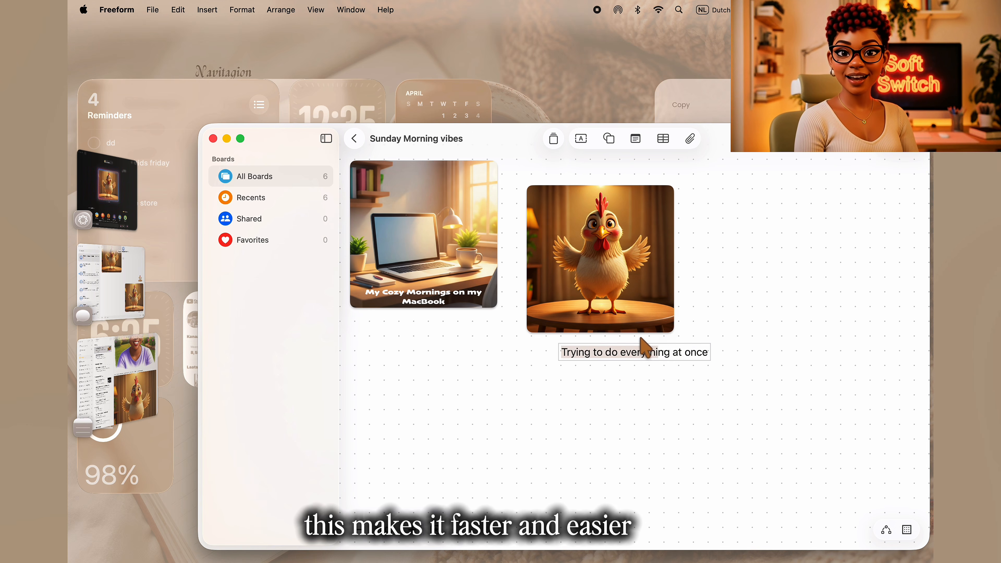
{"action": "left_click_drag", "start_coordinate": [710, 366], "coordinate": [677, 328]}
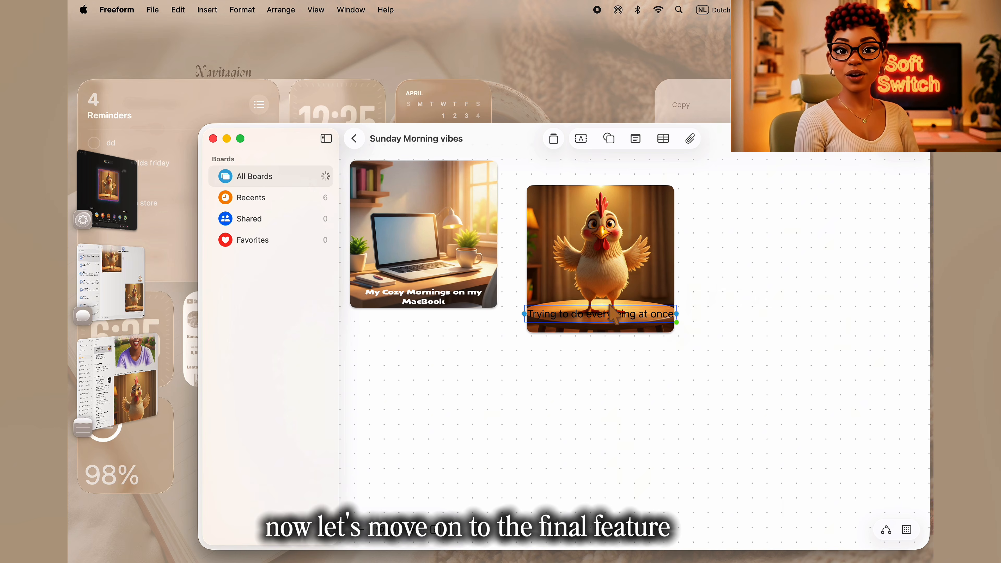
Format the caption in white Snell Roundhand Black and adjust its text box to fit on the chicken image.
{"action": "left_click", "coordinate": [586, 339]}
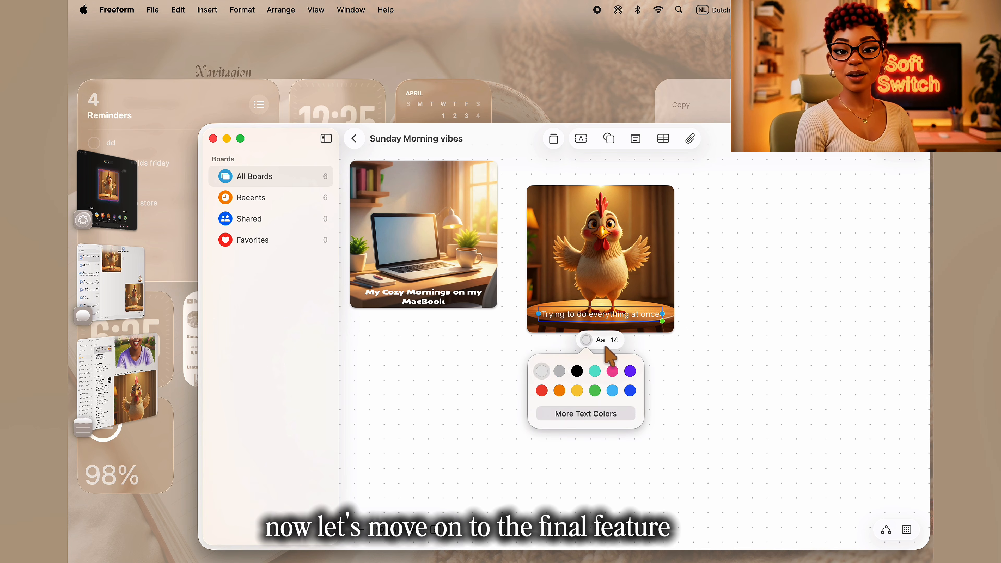
{"action": "left_click", "coordinate": [600, 340]}
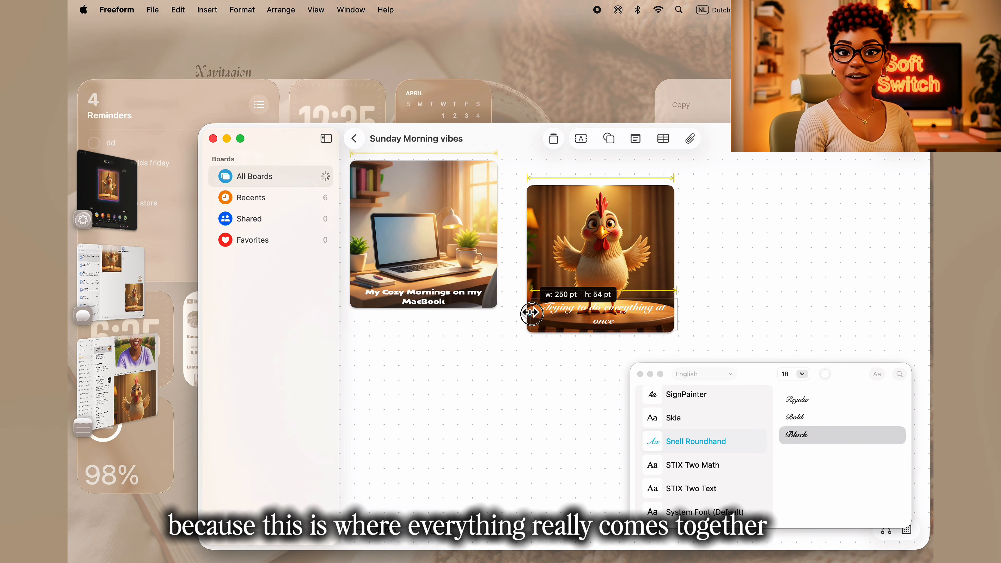
{"action": "left_click_drag", "start_coordinate": [527, 315], "coordinate": [556, 315]}
{"action": "left_click_drag", "start_coordinate": [667, 320], "coordinate": [659, 278]}
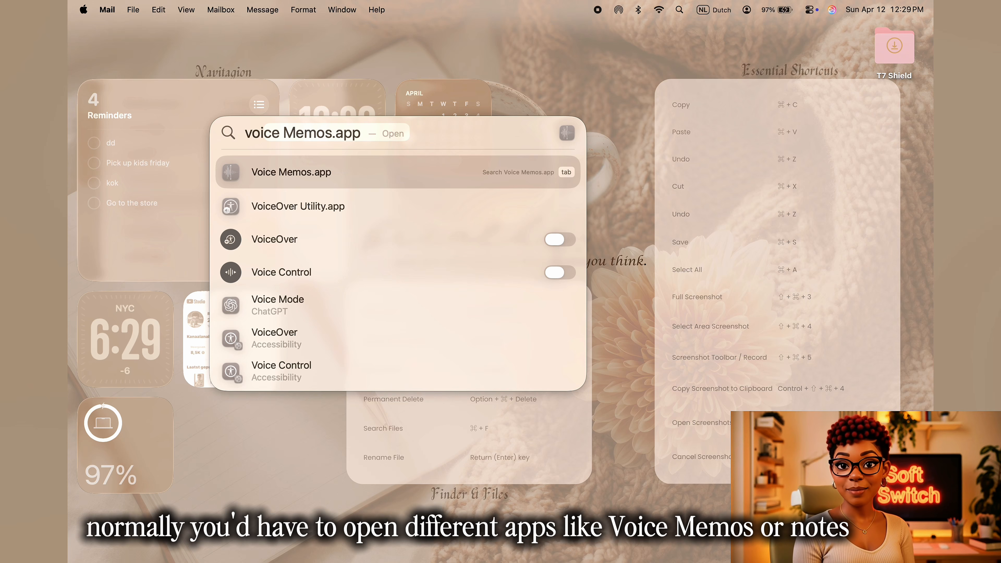
Switch to Voice Memos and copy the transcript of "New Recording 7".
{"action": "key", "text": "Return"}
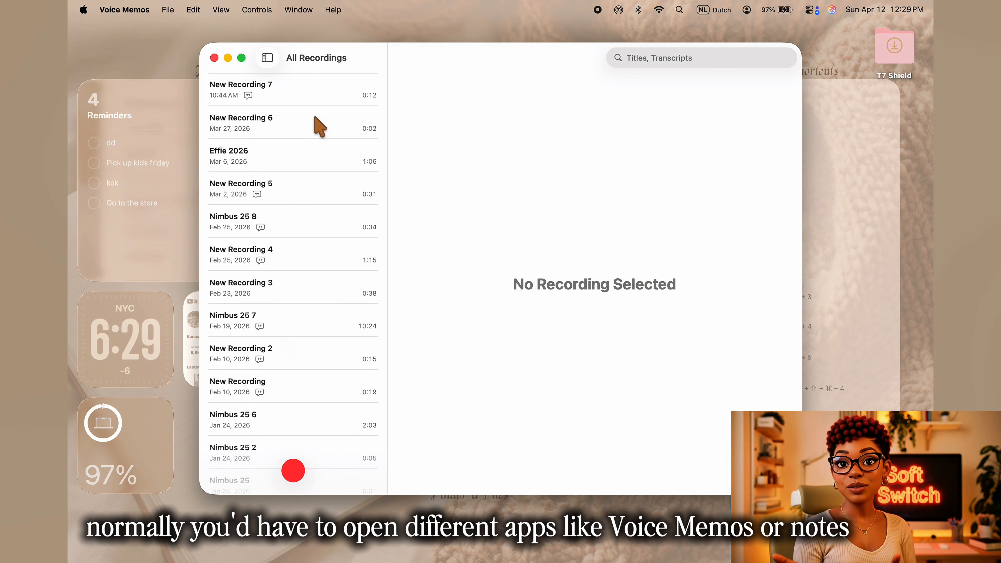
{"action": "left_click", "coordinate": [319, 126]}
{"action": "left_click", "coordinate": [286, 96]}
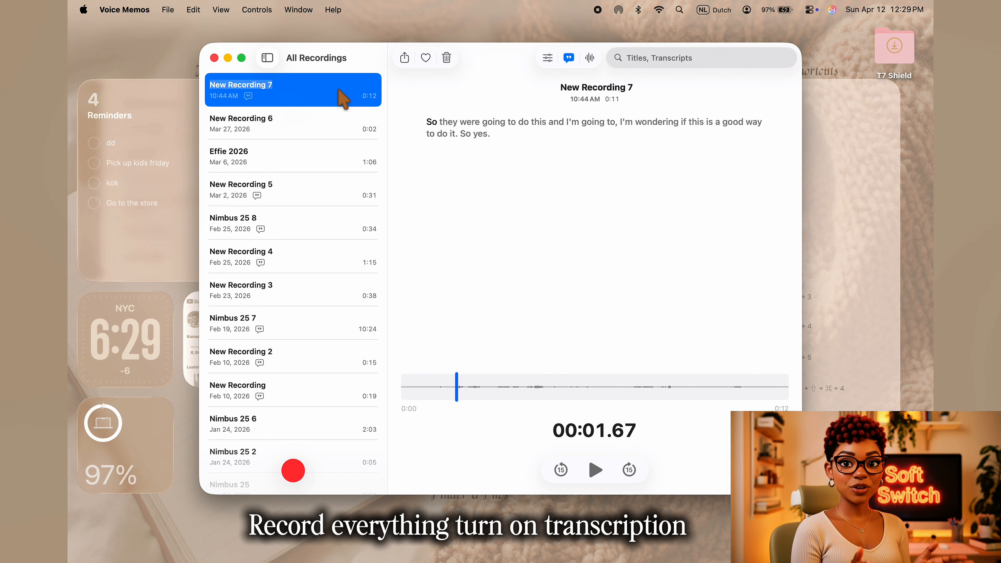
{"action": "left_click", "coordinate": [340, 97]}
{"action": "right_click", "coordinate": [348, 98]}
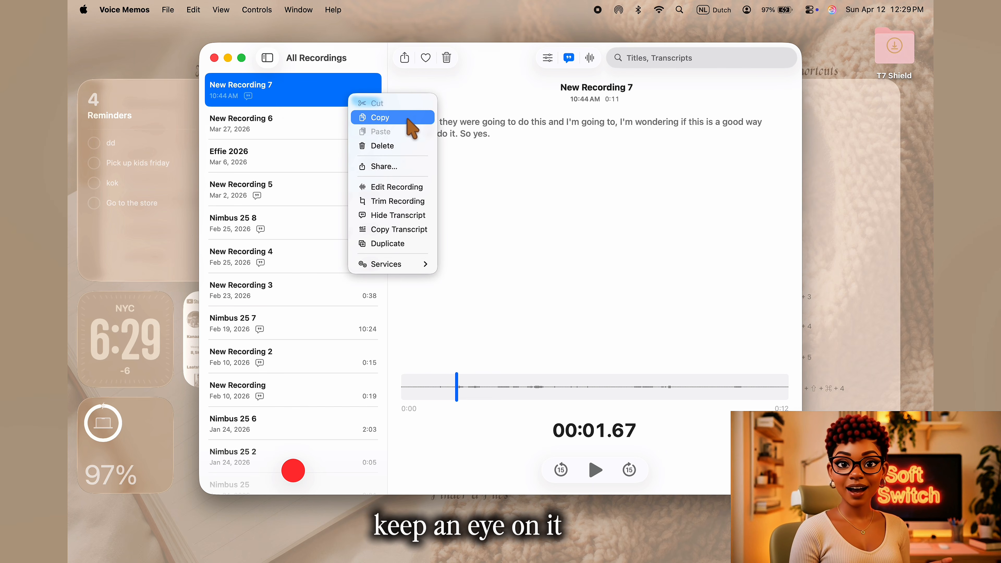
{"action": "left_click", "coordinate": [428, 229]}
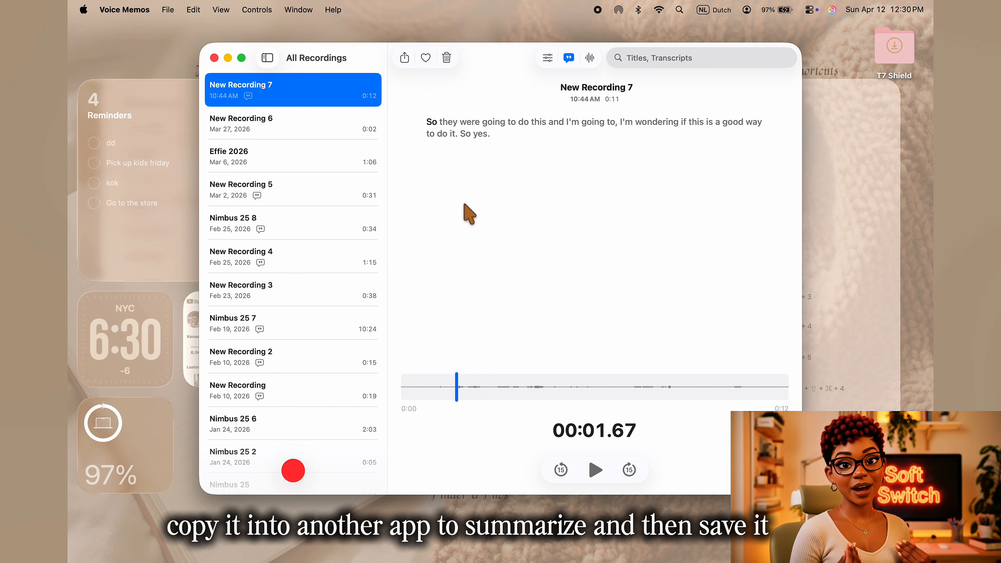
Switch to the Pages app to bring up its document chooser.
{"action": "key", "text": "super+space"}
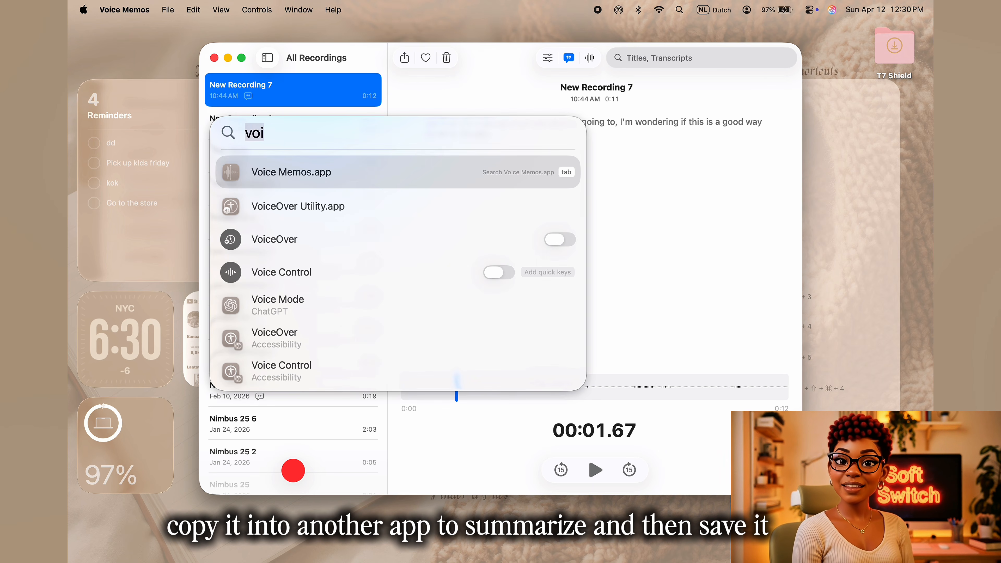
{"action": "type", "text": "pages.app"}
{"action": "key", "text": "Return"}
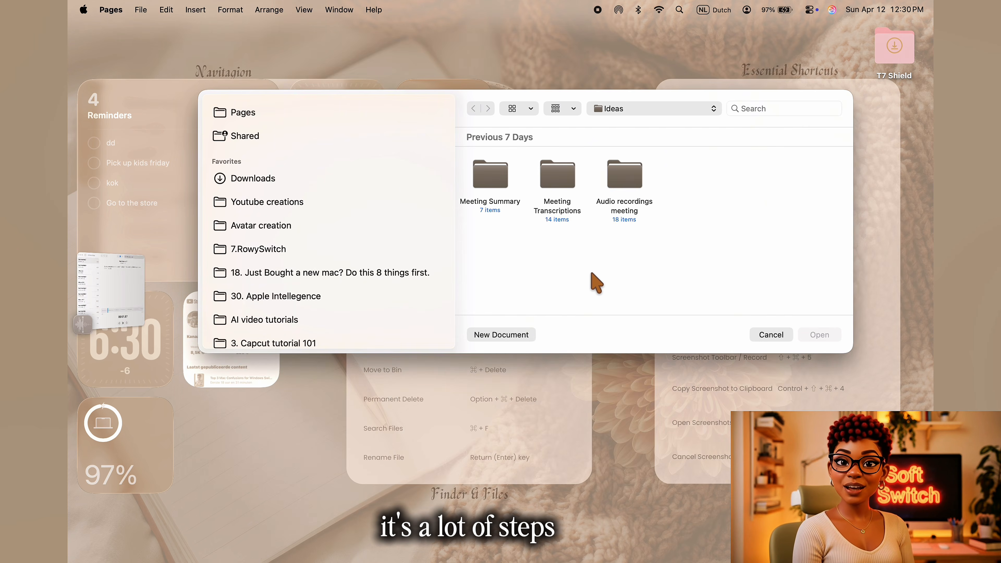
Create a blank Pages document and paste the copied transcript into it.
{"action": "left_click", "coordinate": [524, 335]}
{"action": "key", "text": "Return"}
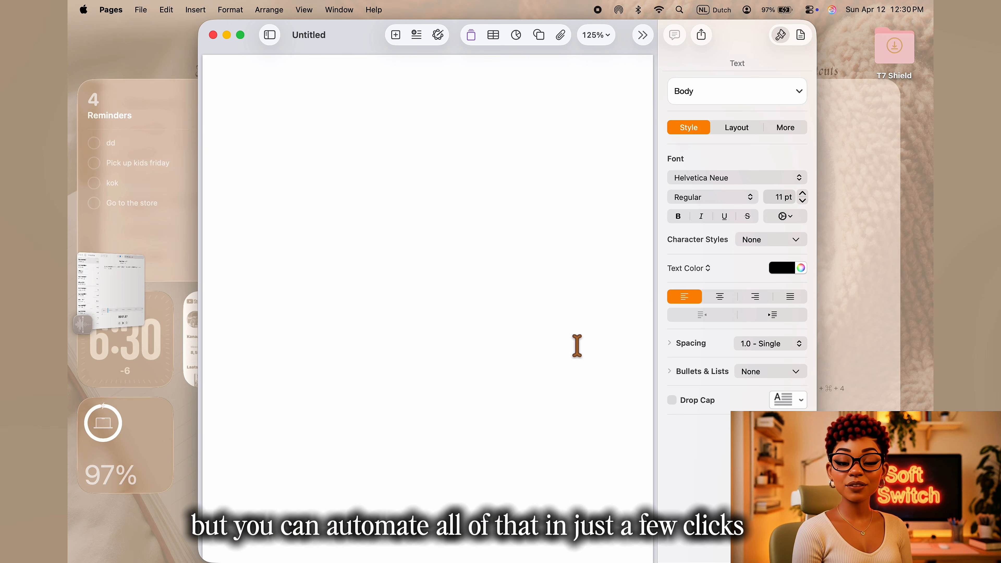
{"action": "key", "text": "super+v"}
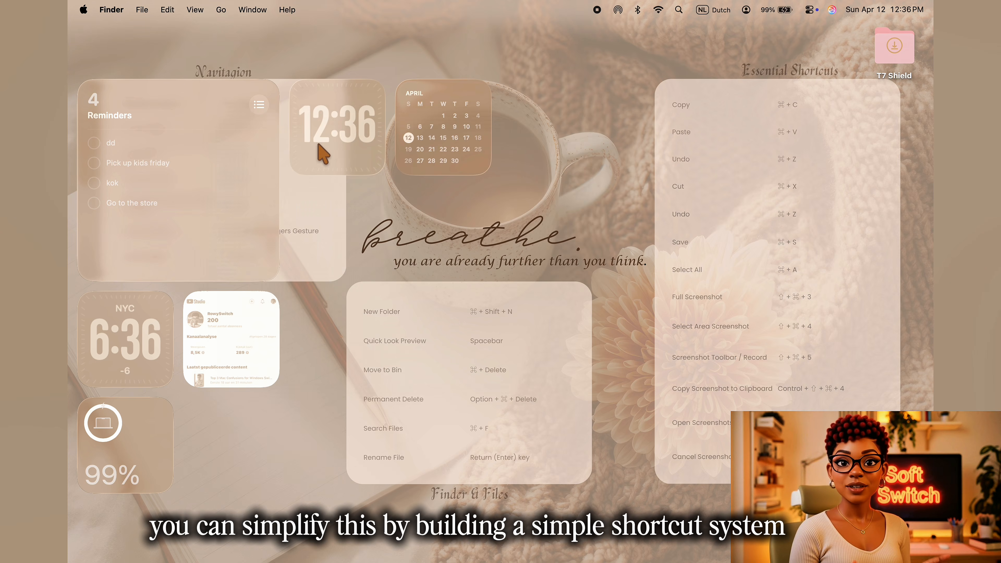
Switch to the Shortcuts app.
{"action": "key", "text": "super+space"}
{"action": "type", "text": "shortcuts.app"}
{"action": "key", "text": "Return"}
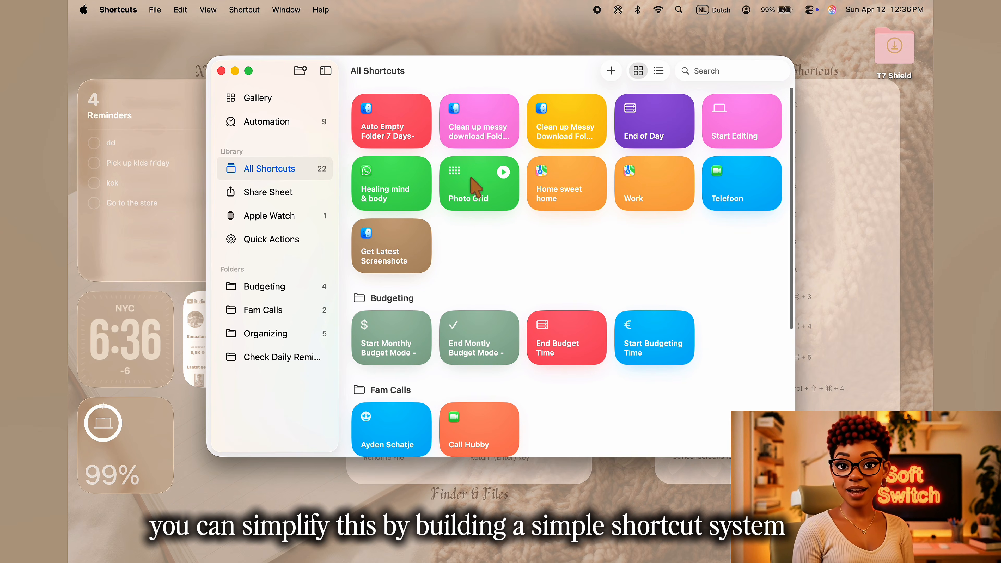
Open the Organize Meetings shortcut from the Organizing folder, review its actions and close it.
{"action": "scroll", "coordinate": [576, 336], "scroll_direction": "down", "scroll_amount": 5}
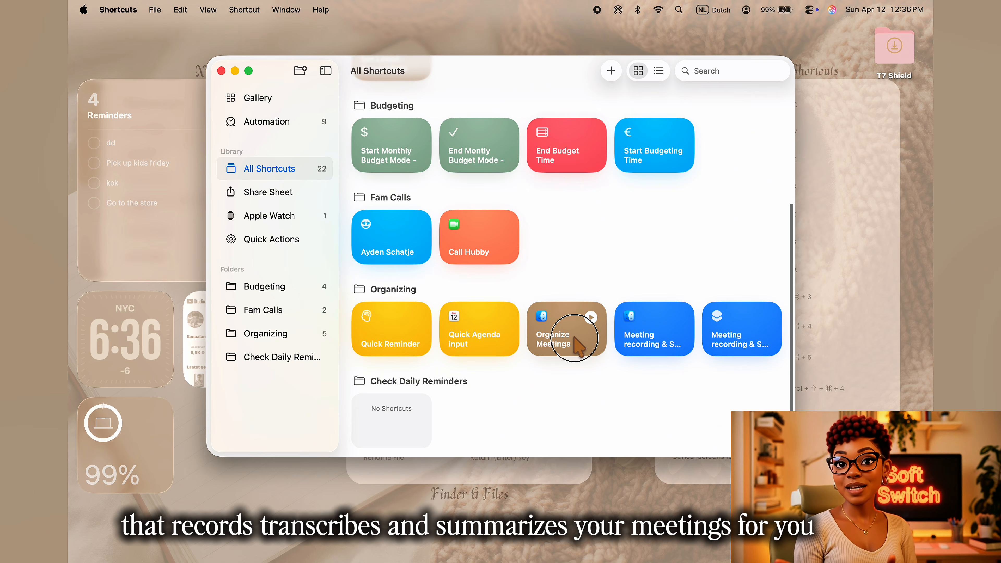
{"action": "double_click", "coordinate": [574, 336]}
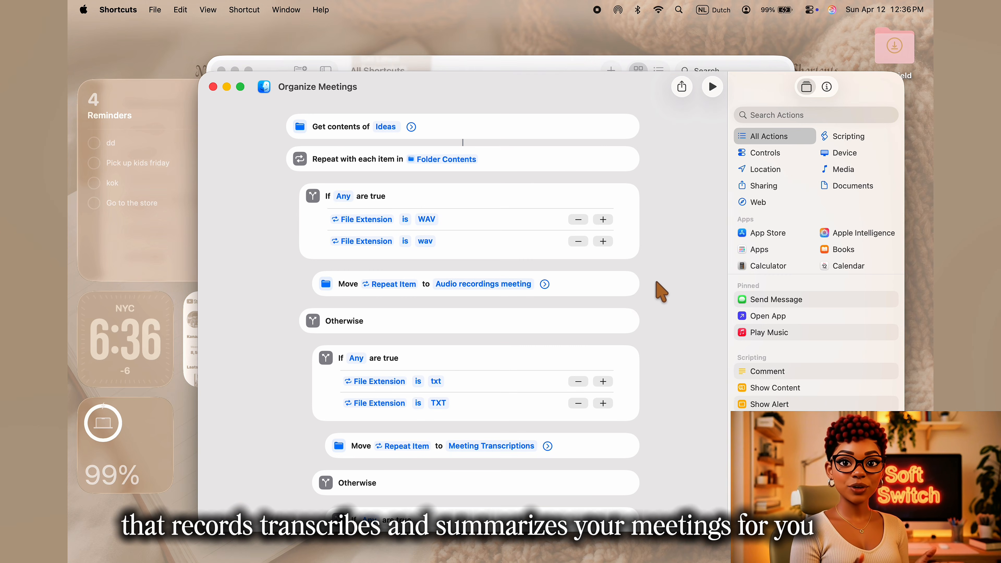
{"action": "scroll", "coordinate": [657, 282], "scroll_direction": "up", "scroll_amount": 10}
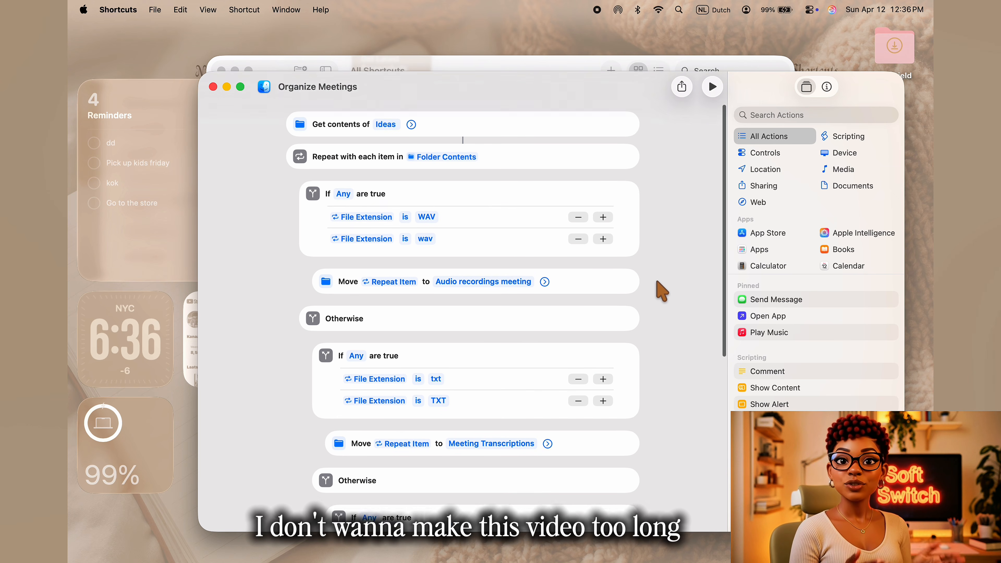
{"action": "left_click", "coordinate": [213, 87]}
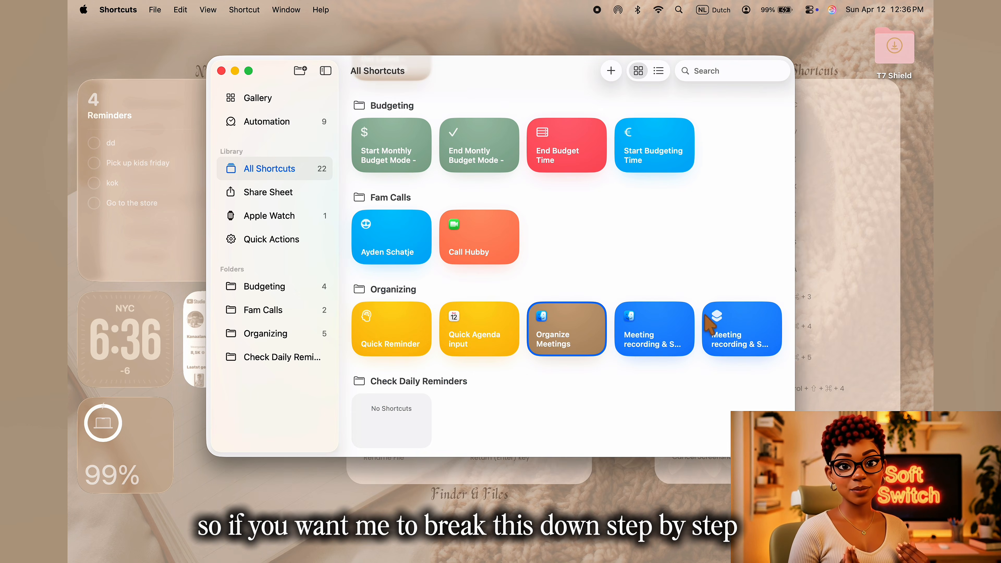
Open and run the Meeting recording & Summarize shortcut, entering "macbook new features" as the meeting name to start the audio recording.
{"action": "double_click", "coordinate": [726, 340]}
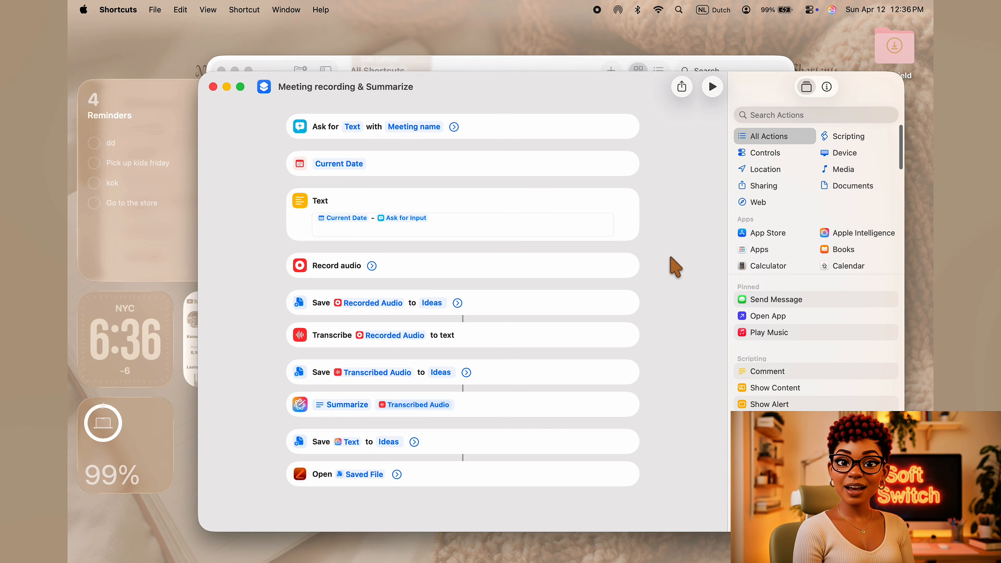
{"action": "type", "text": "macbook new features"}
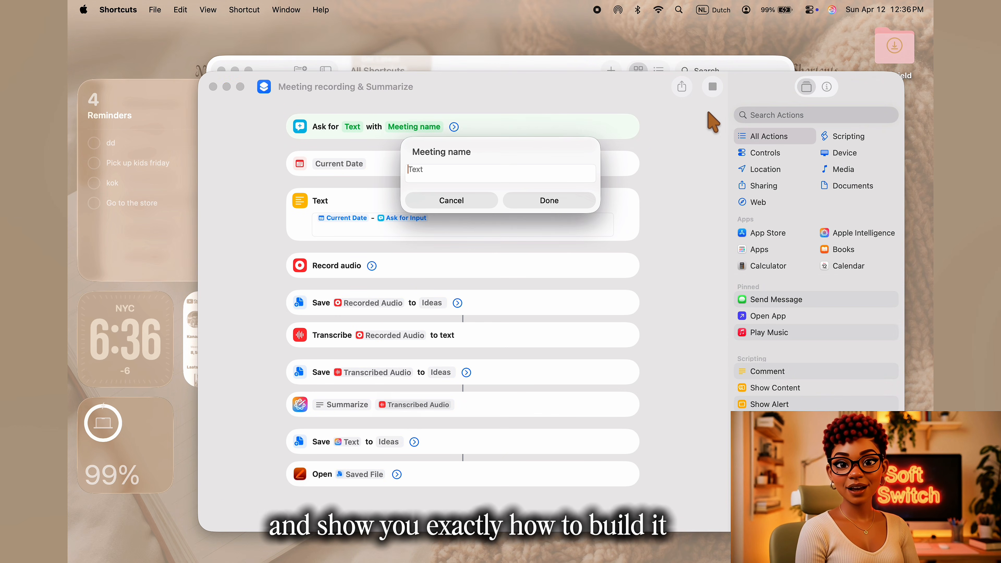
{"action": "left_click", "coordinate": [512, 208]}
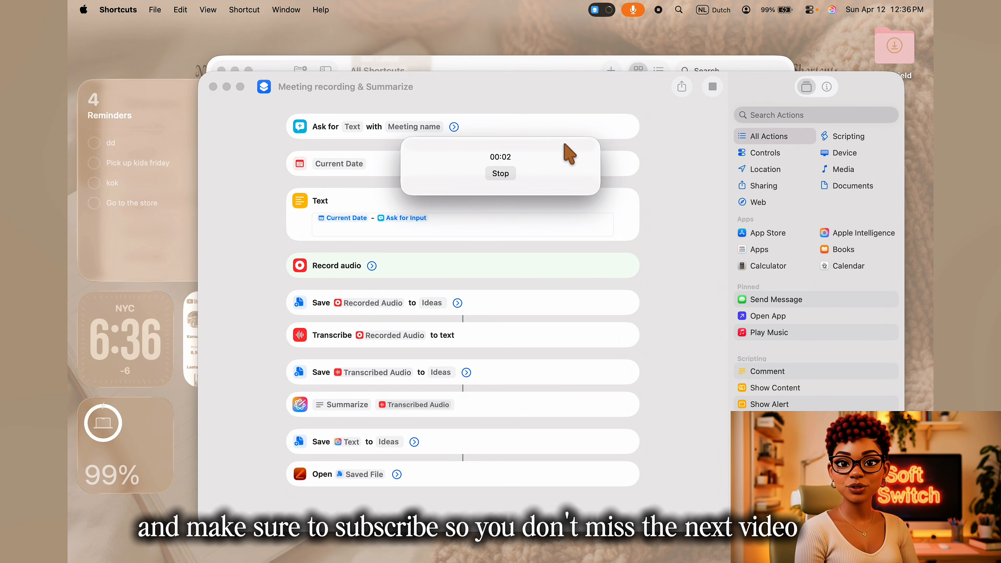